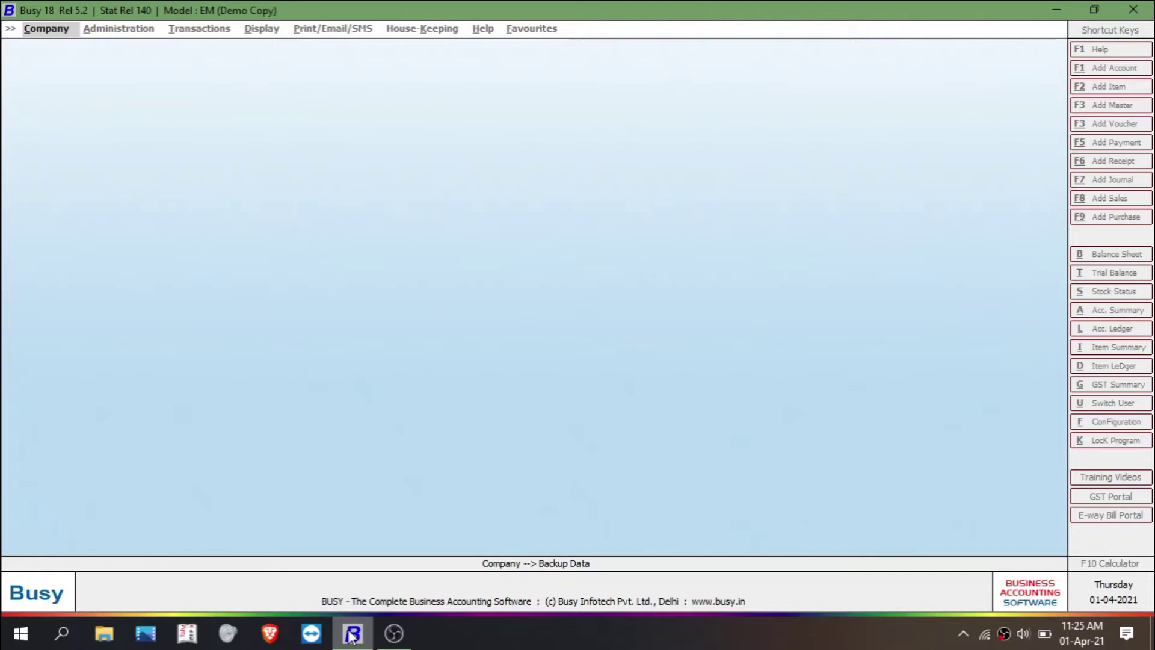
Step: Start a data backup for the company Without Open and sign in with the company's user name
left_click(49, 31)
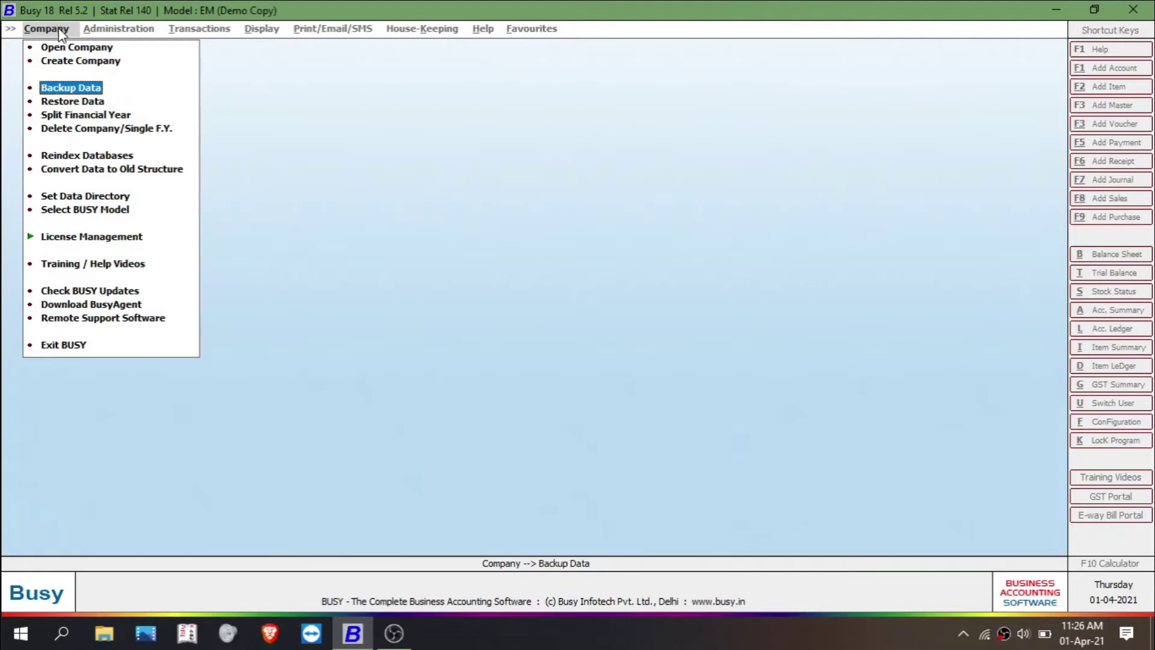
left_click(73, 90)
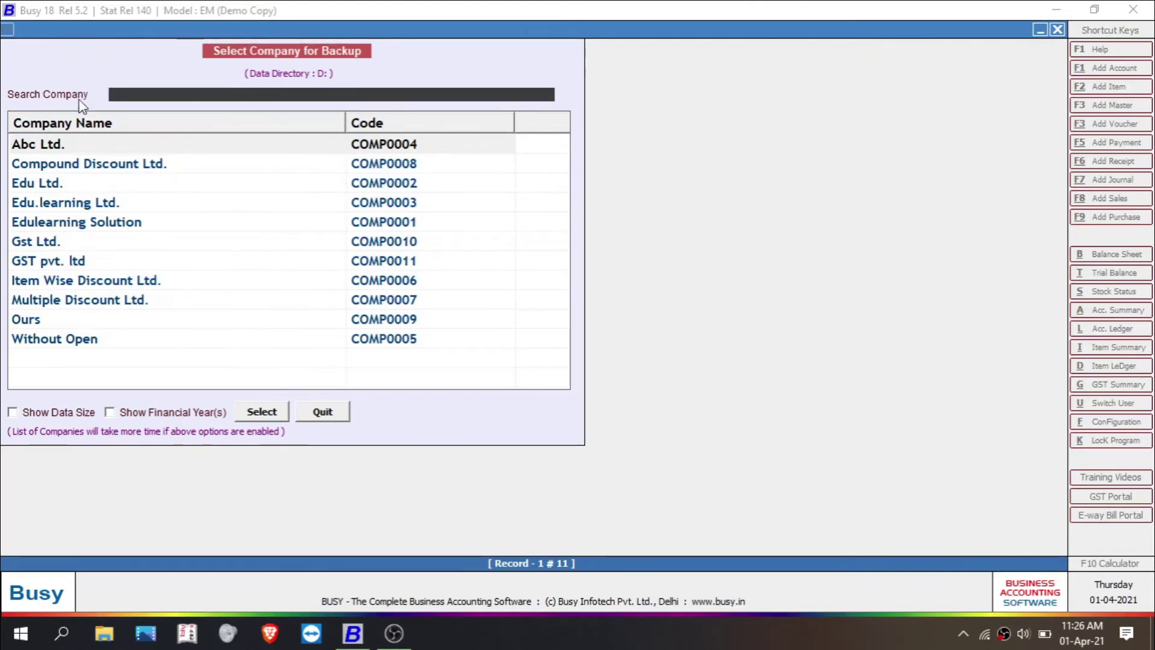
key("End")
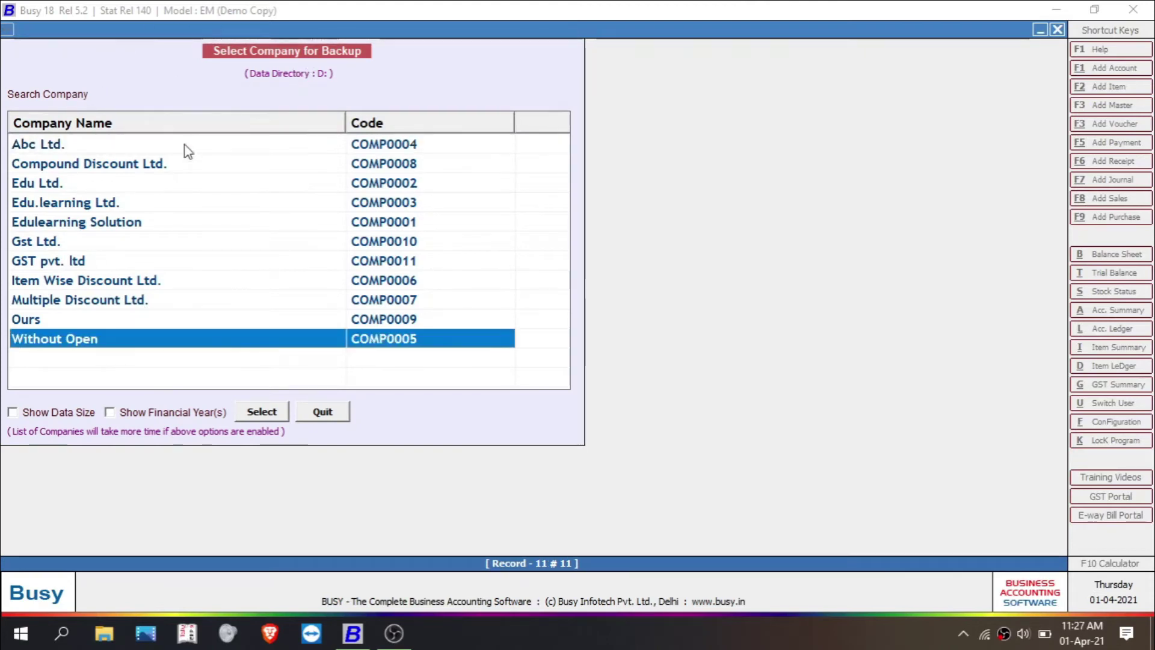
double_click(155, 339)
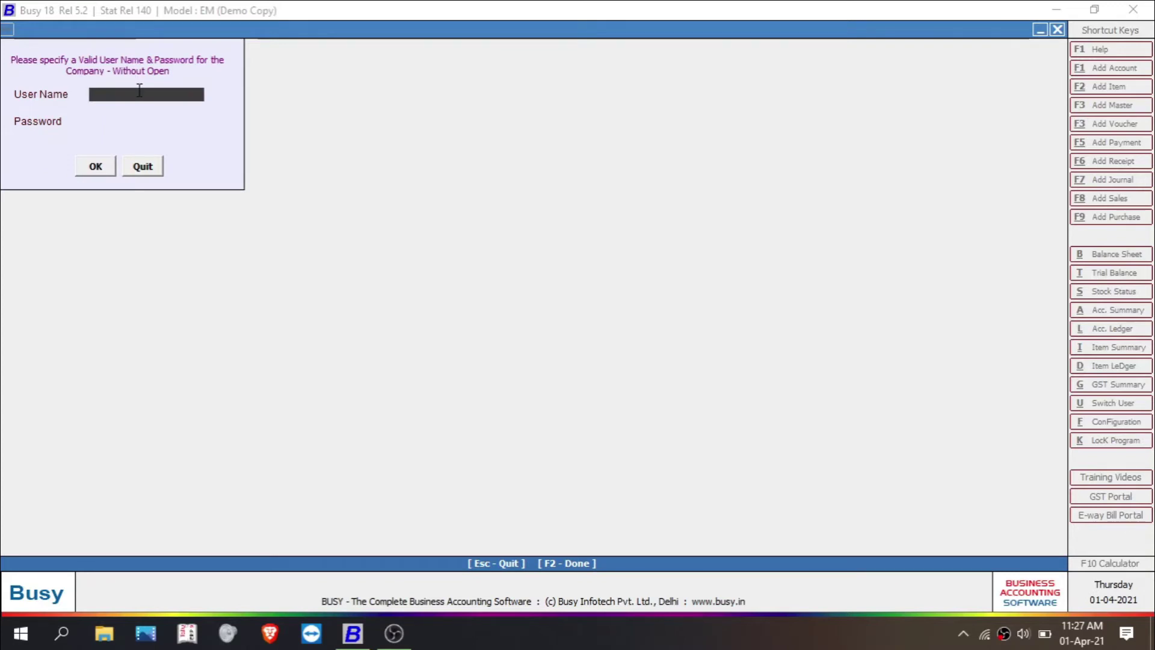
type("y")
key("Return")
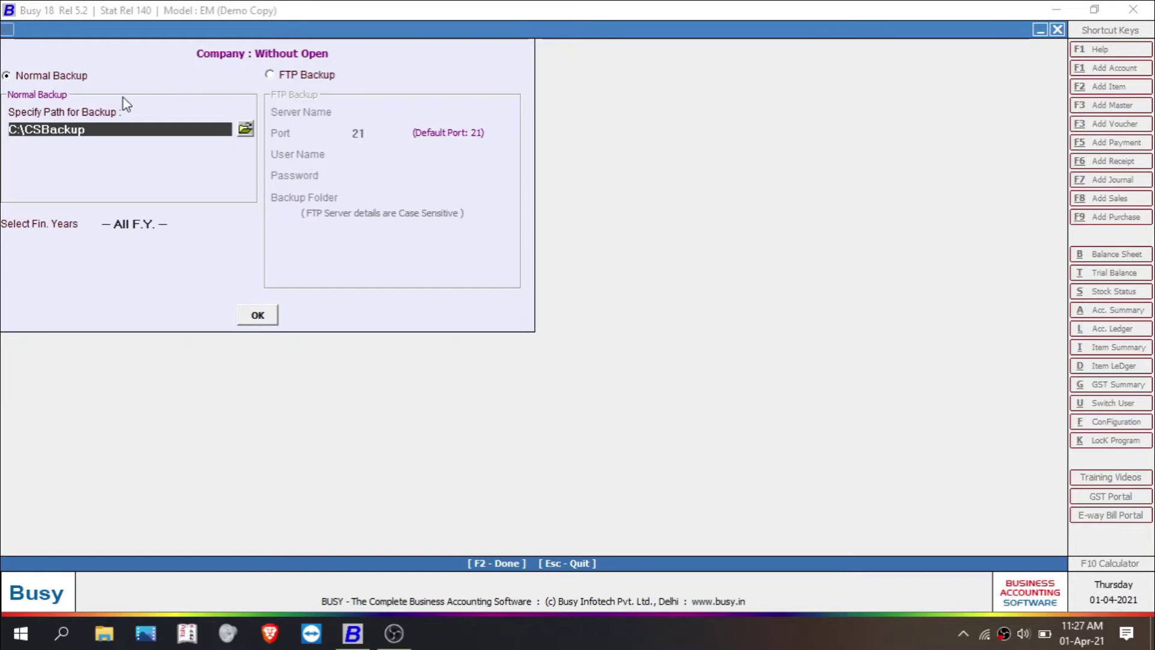
left_click(244, 127)
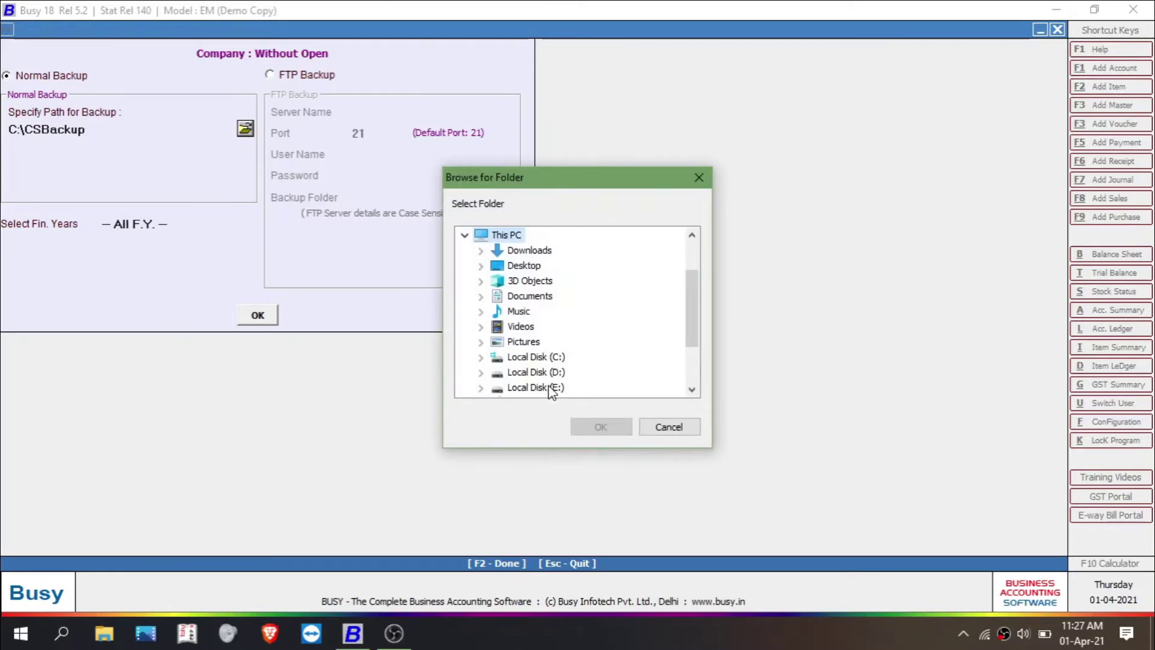
left_click(699, 178)
left_click(305, 76)
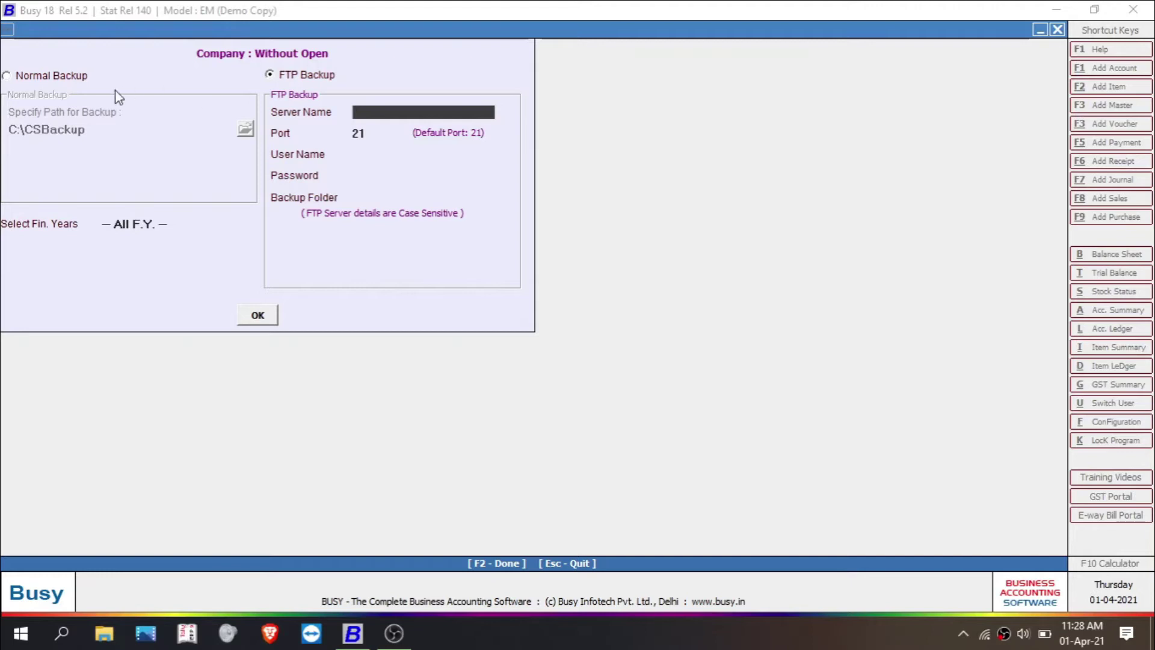
left_click(77, 77)
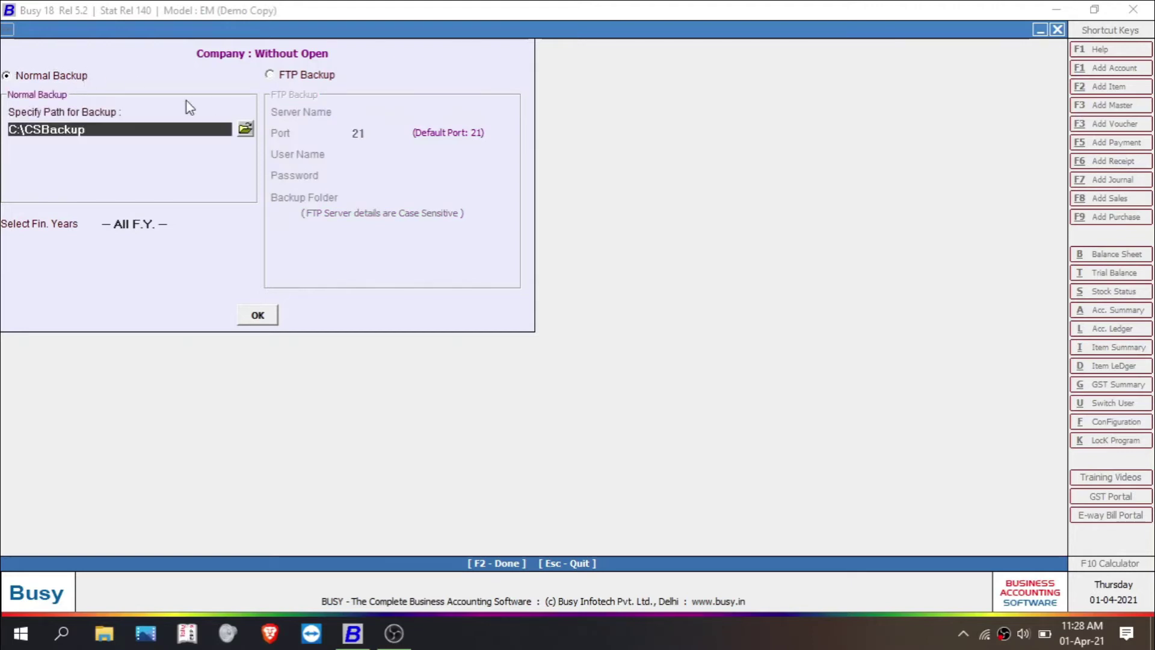
Step: Set the Normal Backup path to the folder C:\BusyWin\DATA
left_click(248, 130)
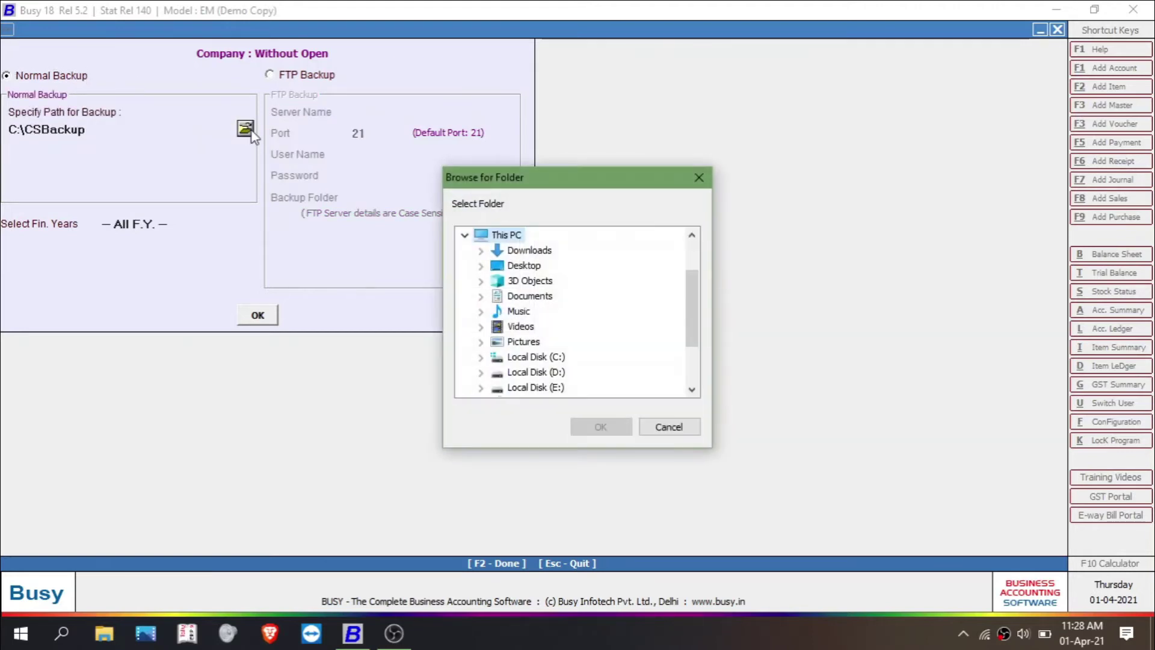
left_click(535, 372)
left_click(543, 282)
double_click(544, 282)
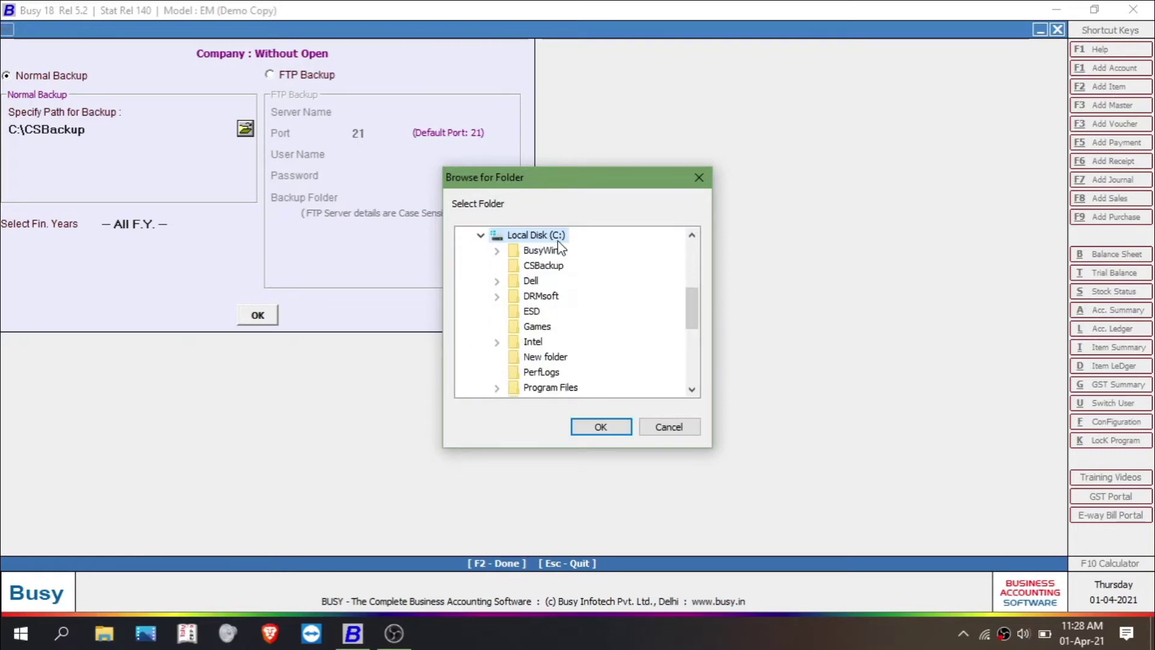
double_click(546, 250)
left_click(551, 297)
left_click(589, 429)
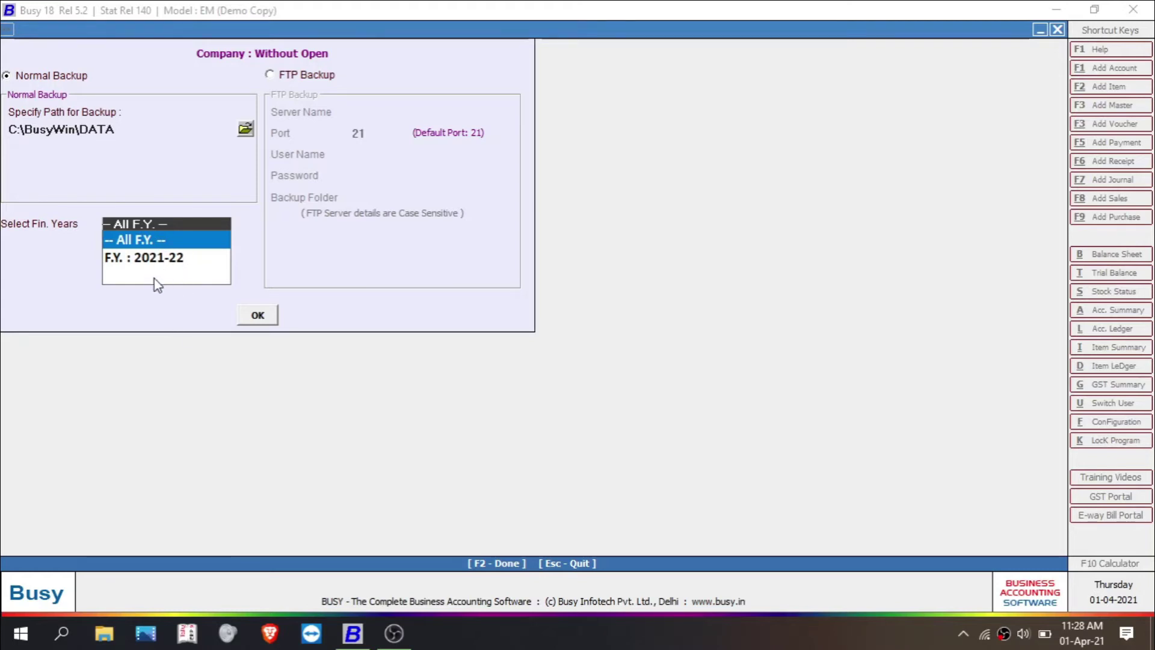
Step: Back up all financial years of the company without making another copy, and switch to File Explorer
left_click(155, 241)
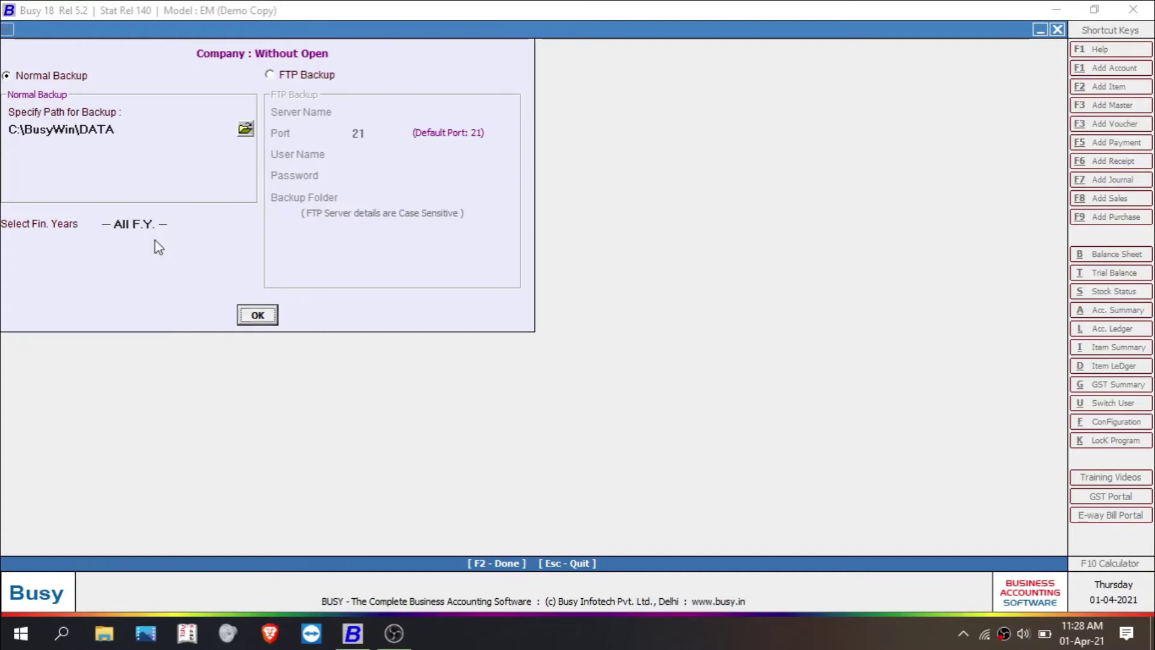
left_click(259, 317)
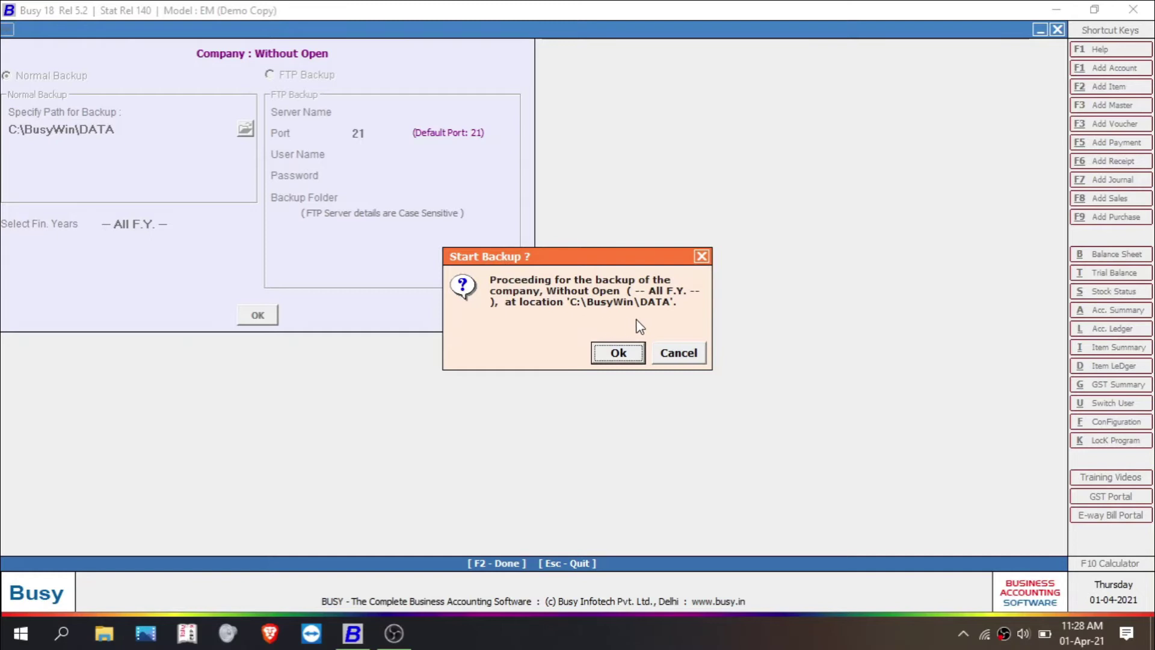
left_click(626, 355)
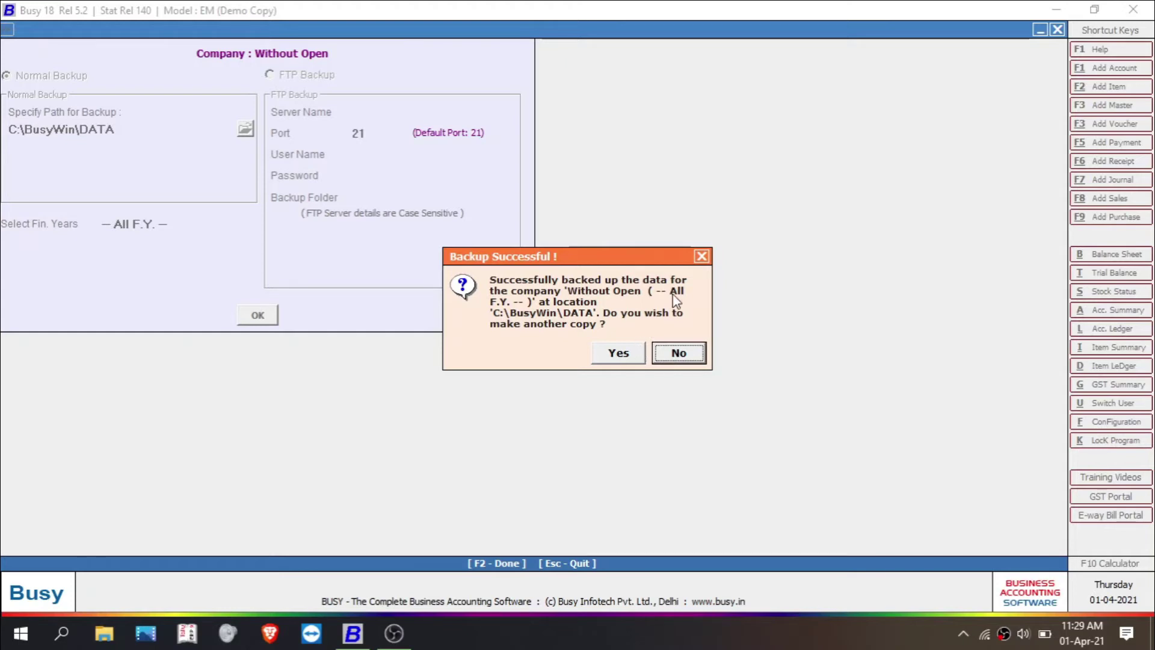
left_click(702, 256)
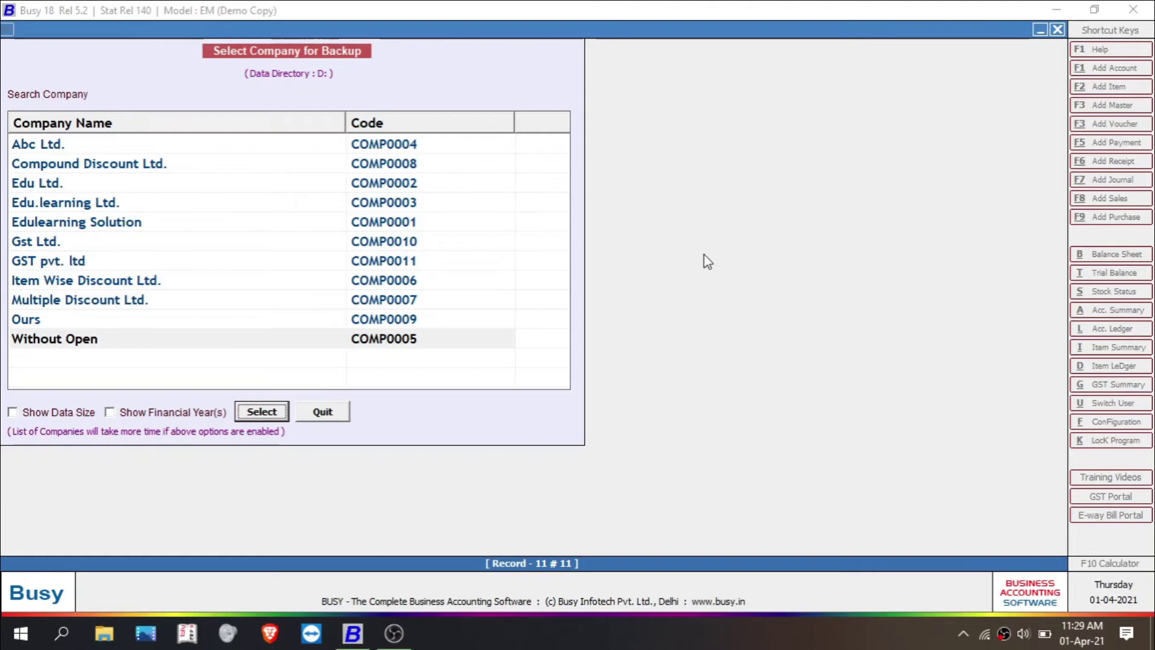
left_click(104, 632)
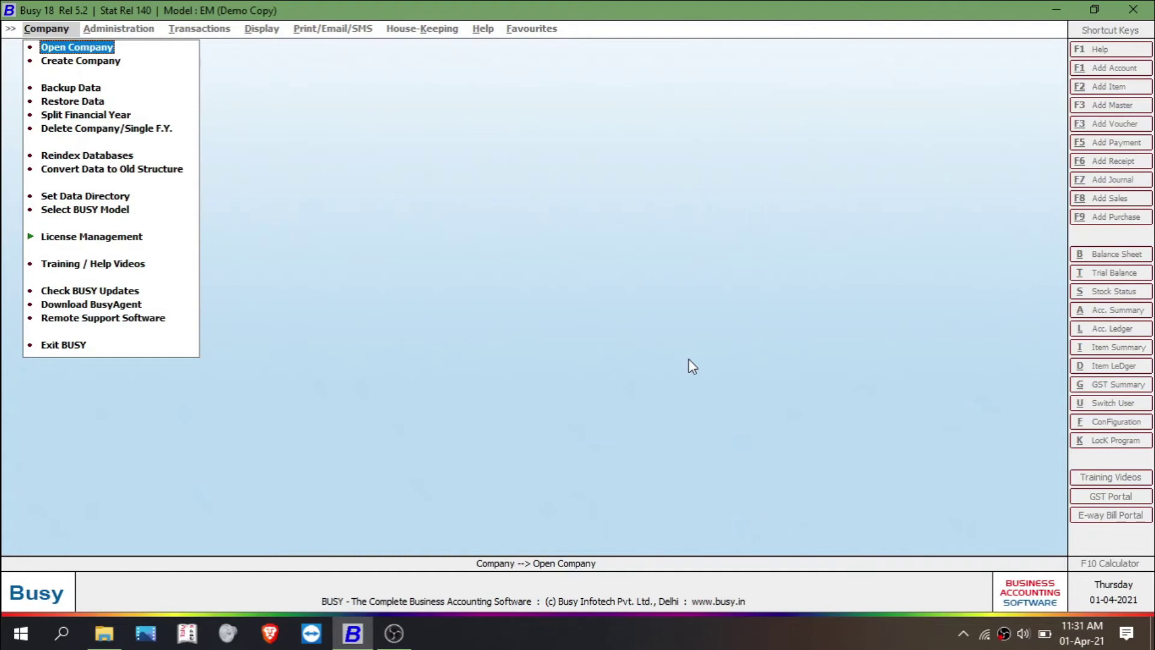
Step: Open the company Without Open in Busy
key("Return")
key("Down")
key("Down")
key("Down")
key("Down")
key("Down")
key("Down")
key("Down")
key("Down")
key("Down")
key("Down")
key("Return")
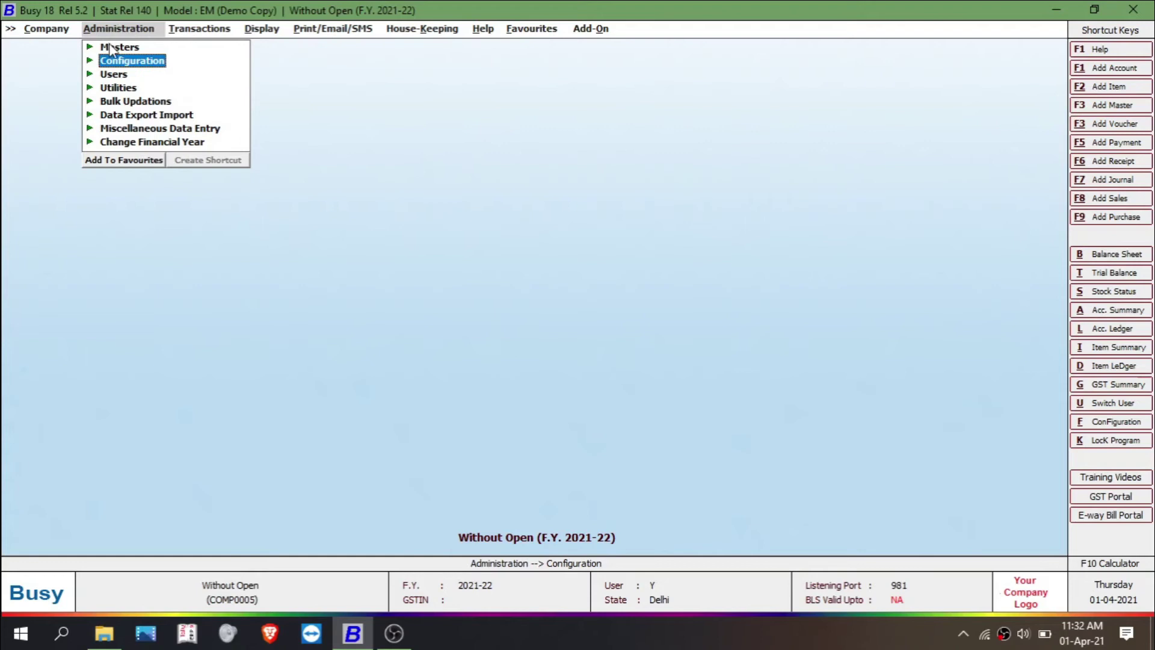
Step: Open the Backup Configuration and view its FTP Backup settings, leaving Normal Backup selected
left_click(142, 63)
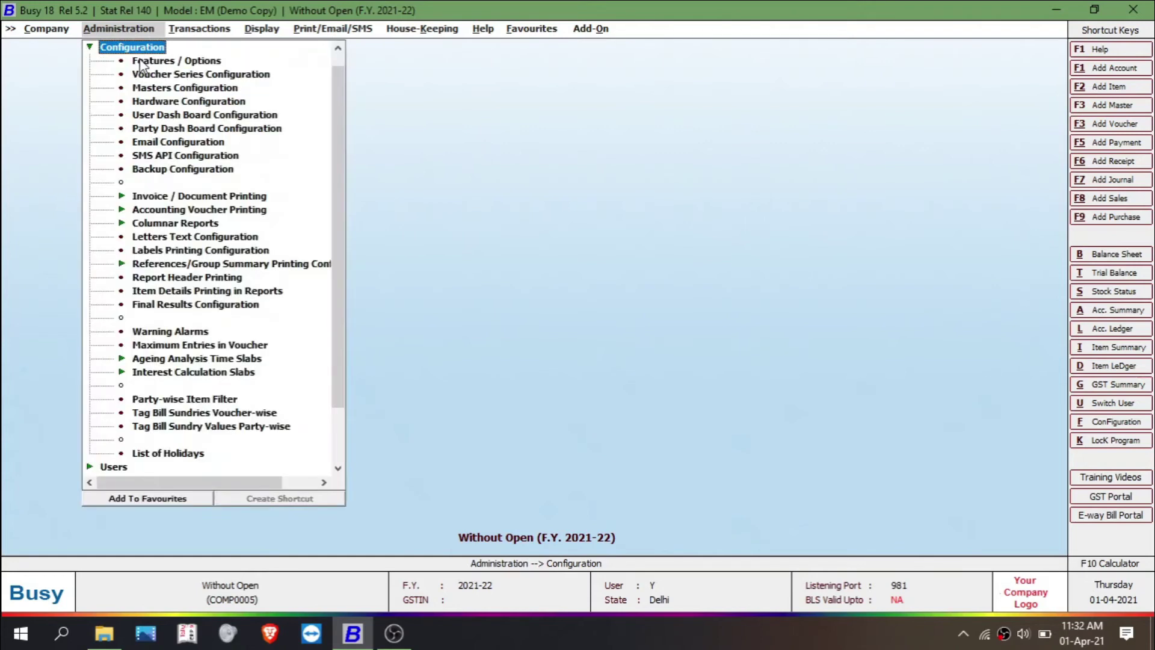
double_click(156, 172)
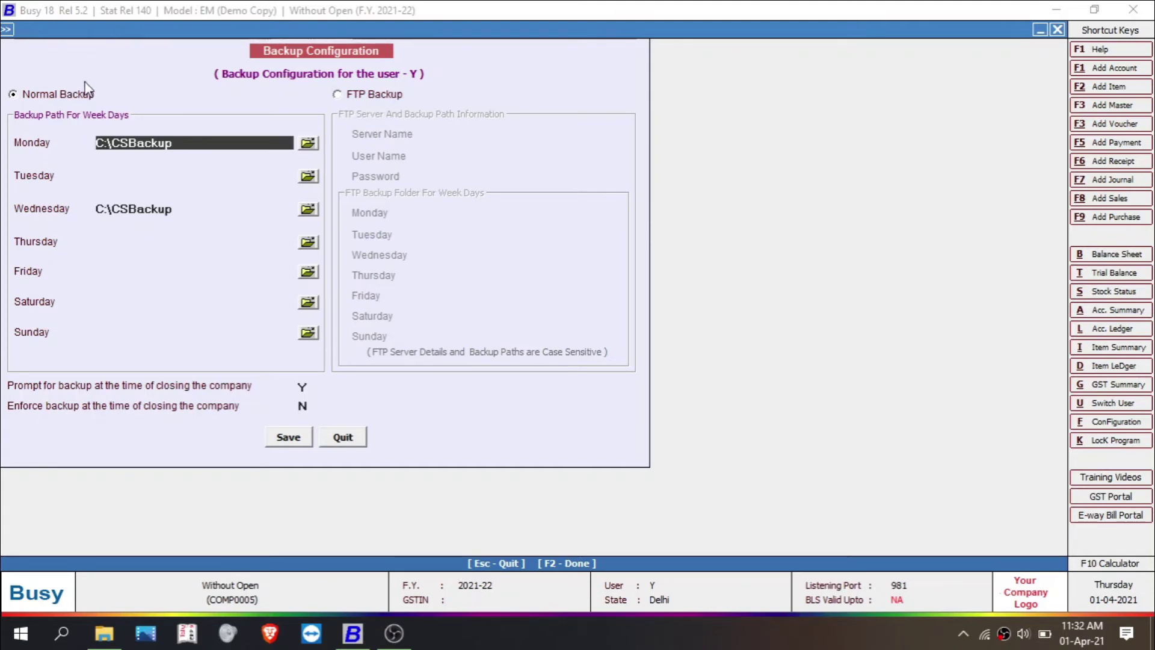
left_click(391, 100)
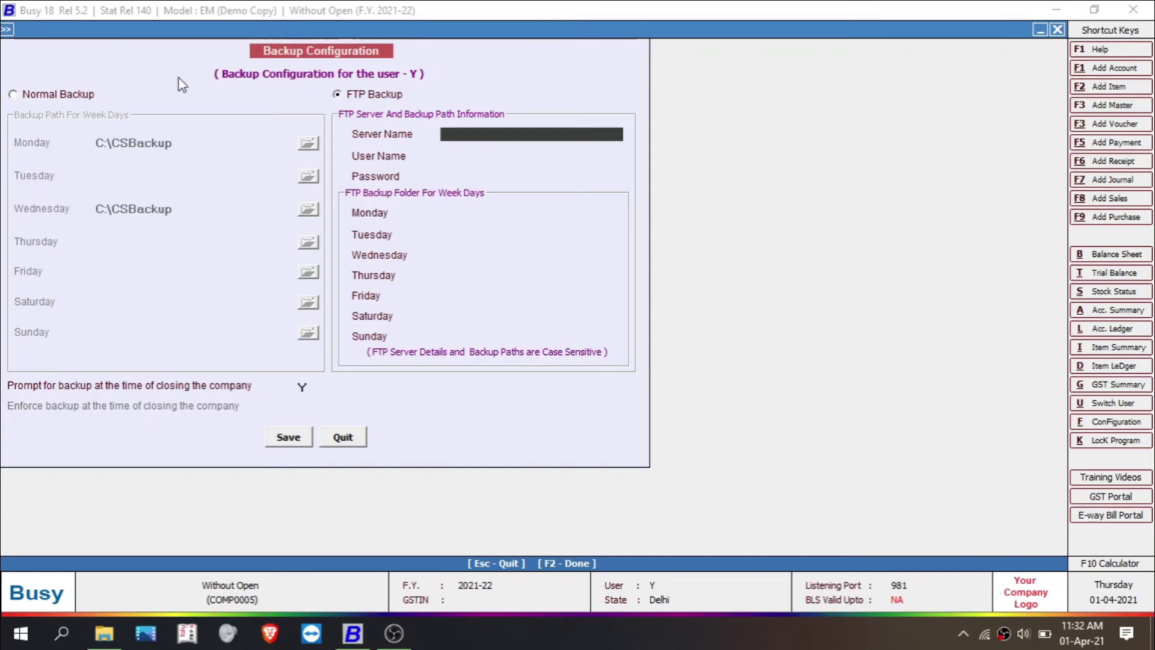
left_click(52, 95)
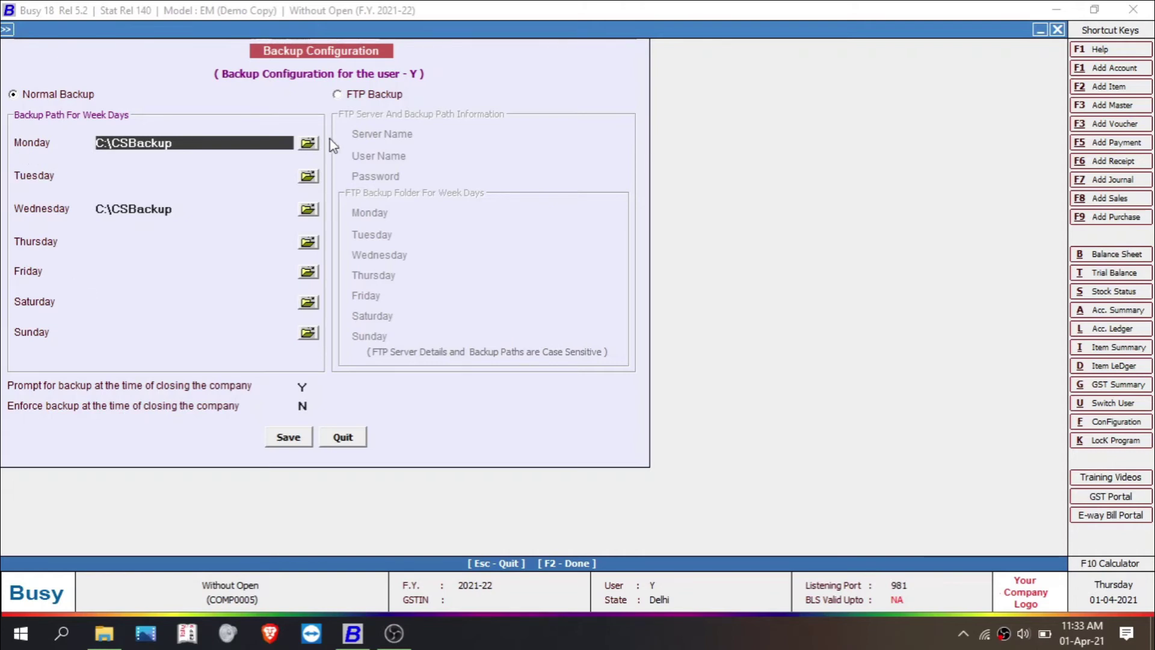
Step: Set Monday's backup path to C:\New folder
left_click(308, 145)
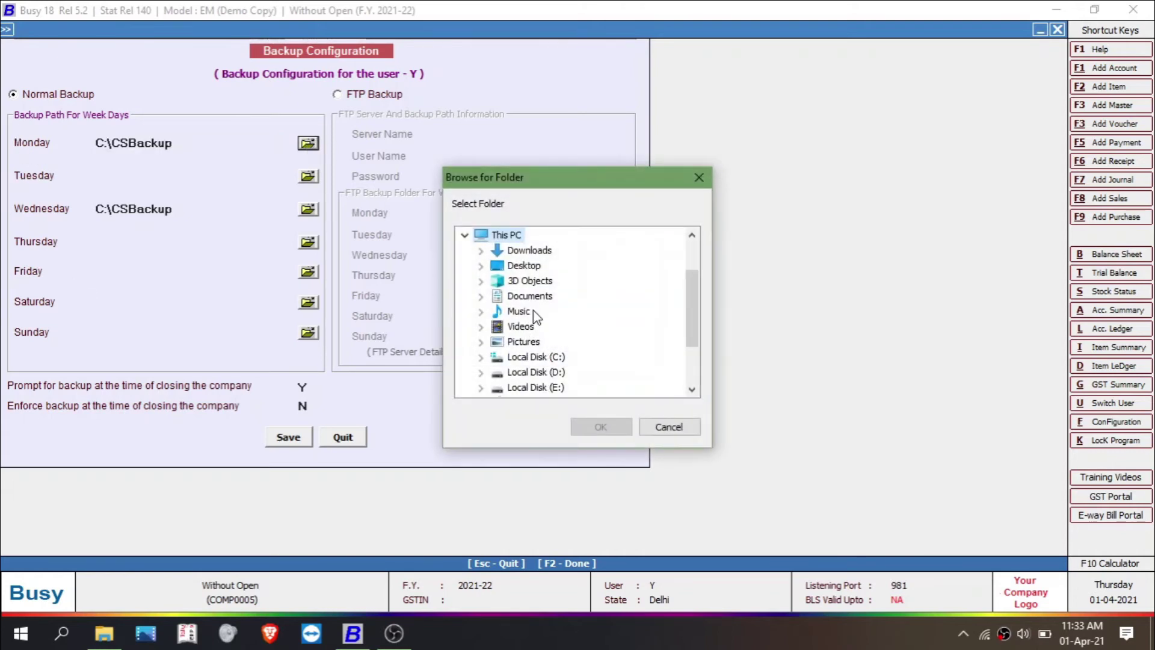
double_click(563, 357)
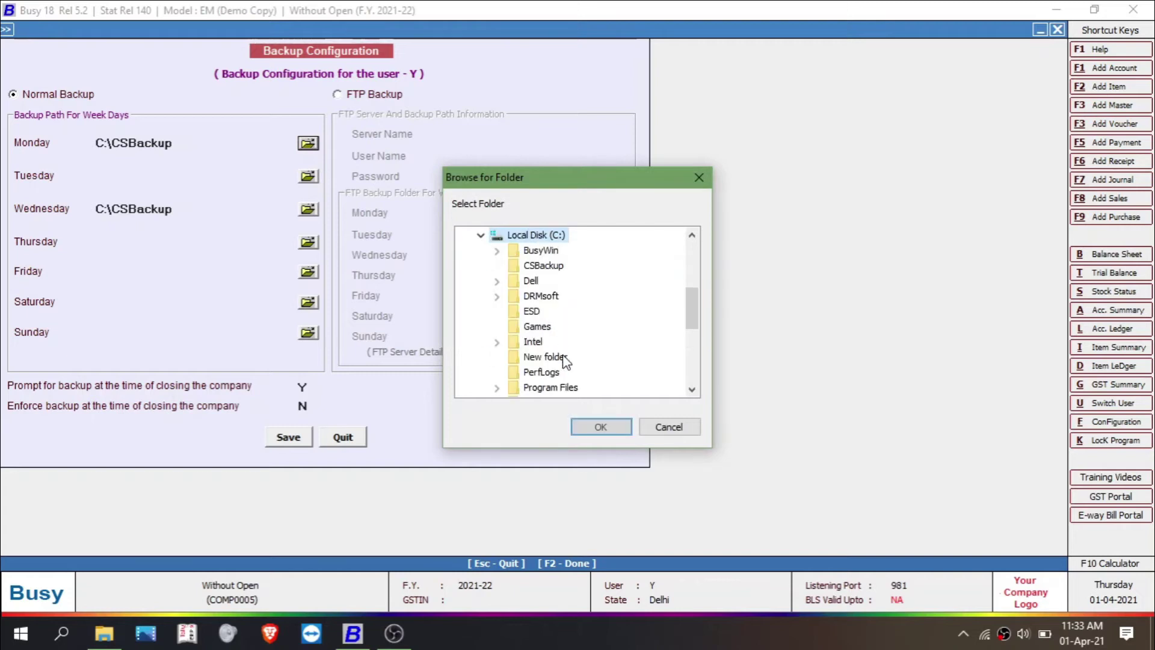
left_click(547, 358)
left_click(599, 428)
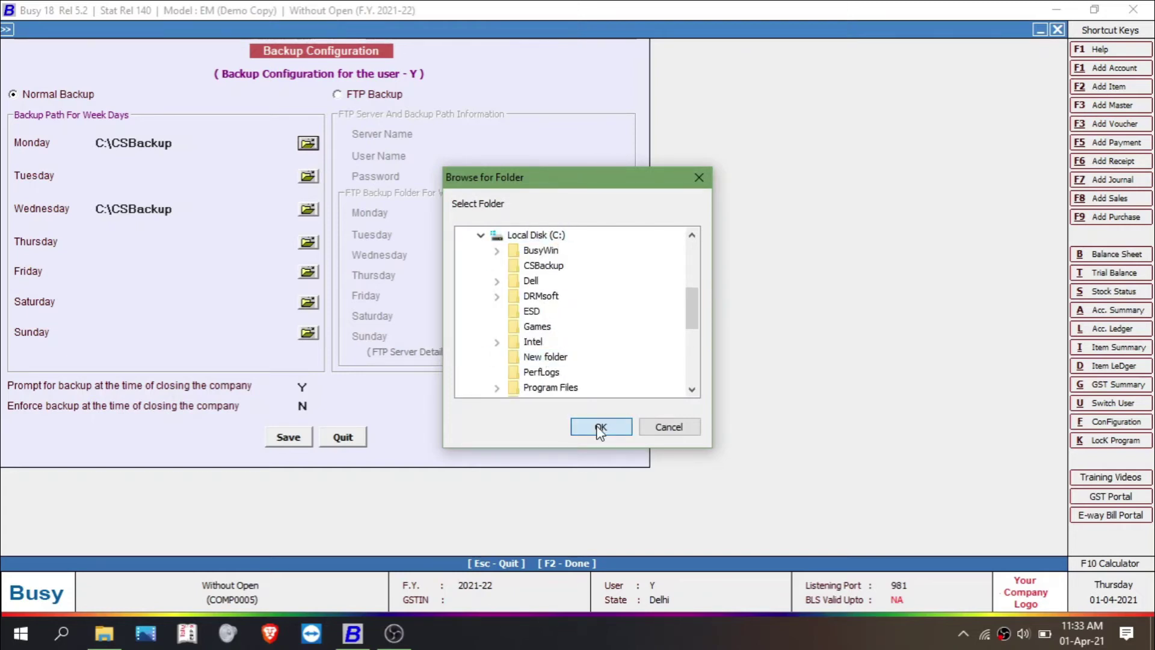
Step: Set Tuesday's backup path to C:\New folder and save the backup configuration
left_click(308, 176)
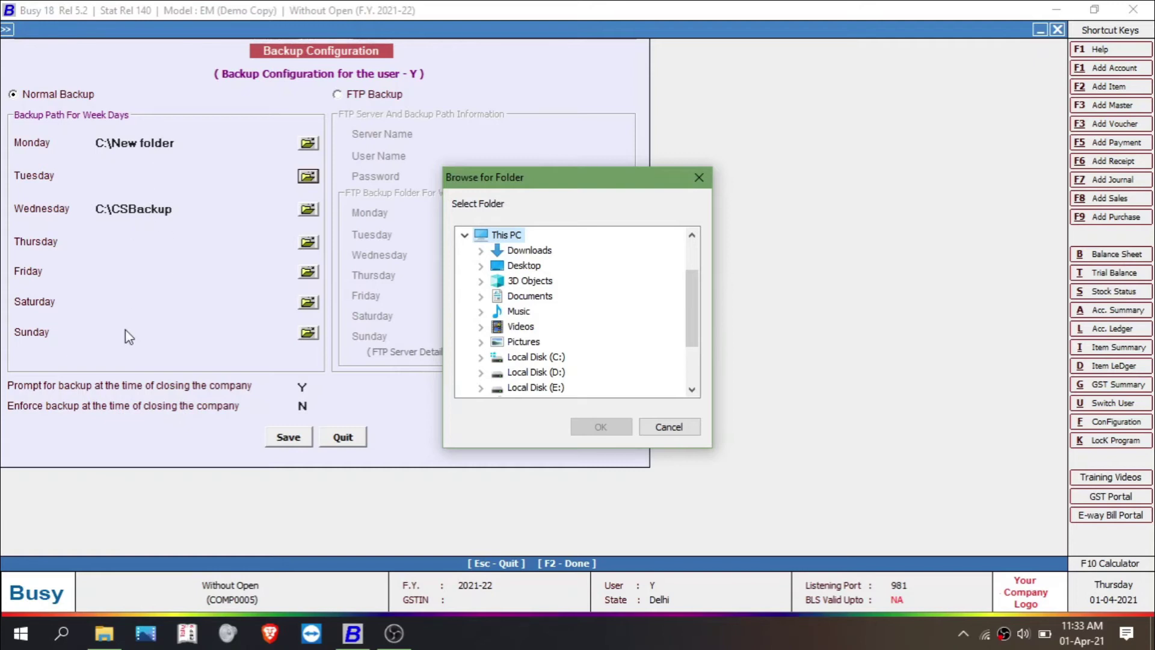
double_click(546, 357)
left_click(550, 359)
left_click(576, 423)
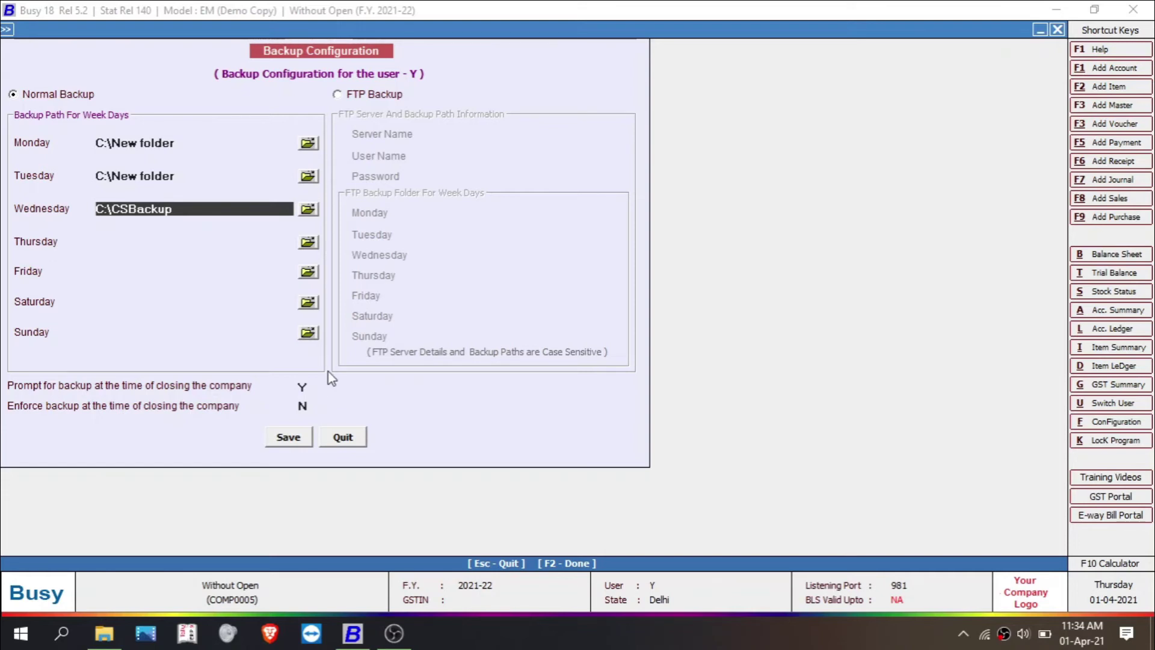
left_click(318, 391)
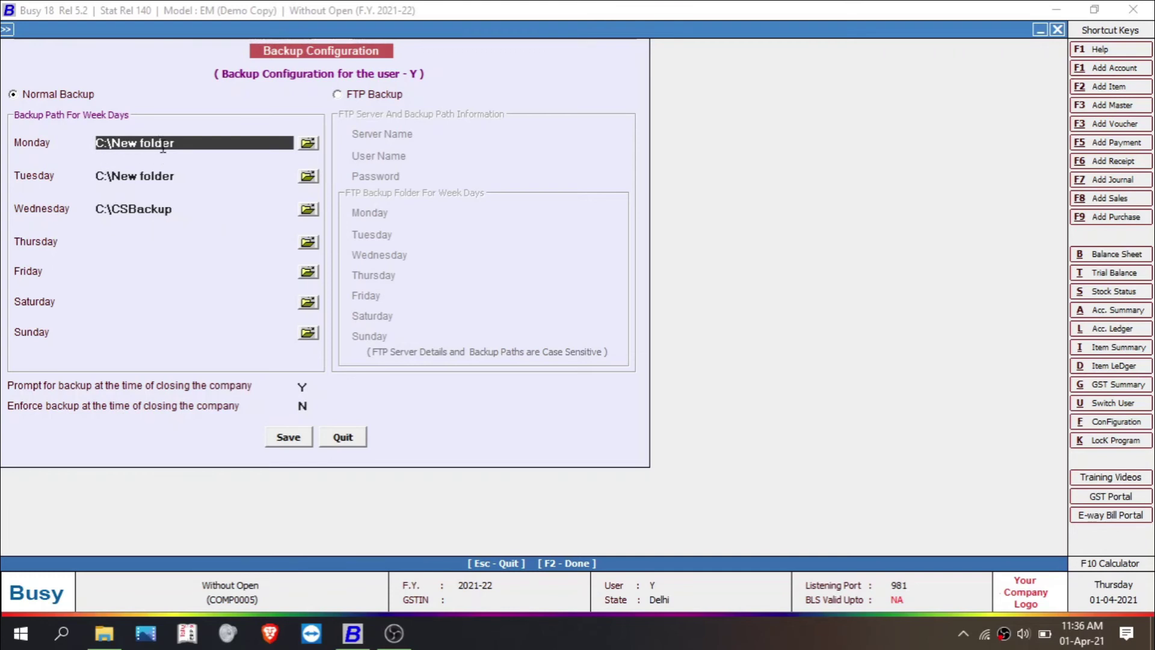
left_click(287, 438)
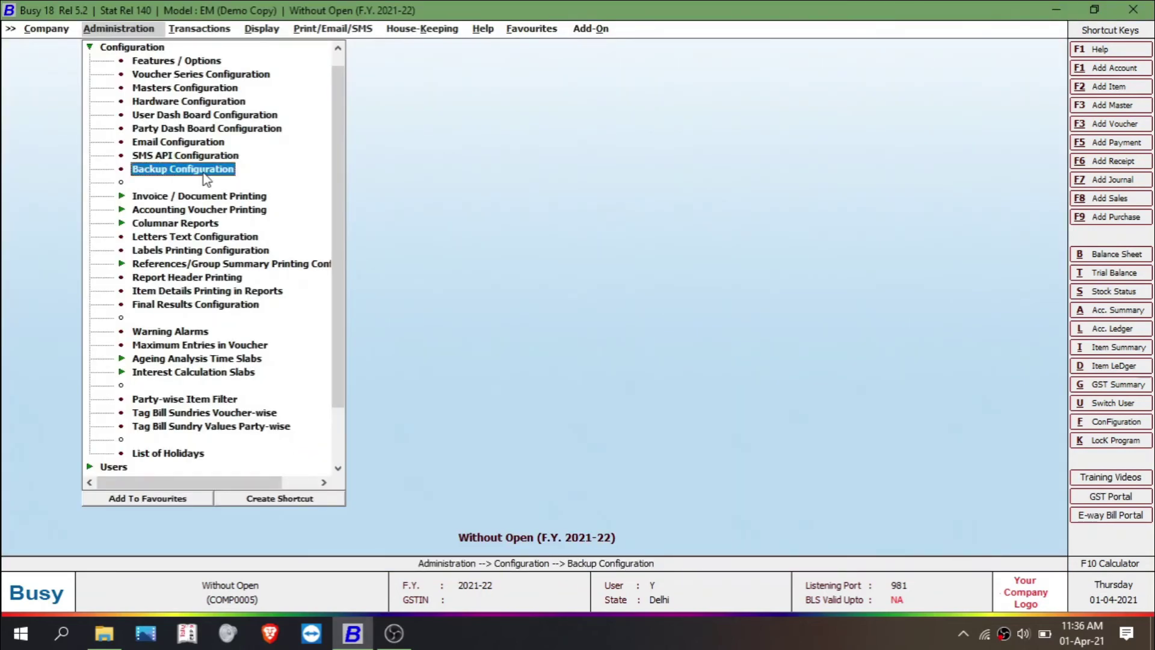
Step: Close the company Without Open and agree to take its backup on closing
key("Escape")
key("Escape")
key("Escape")
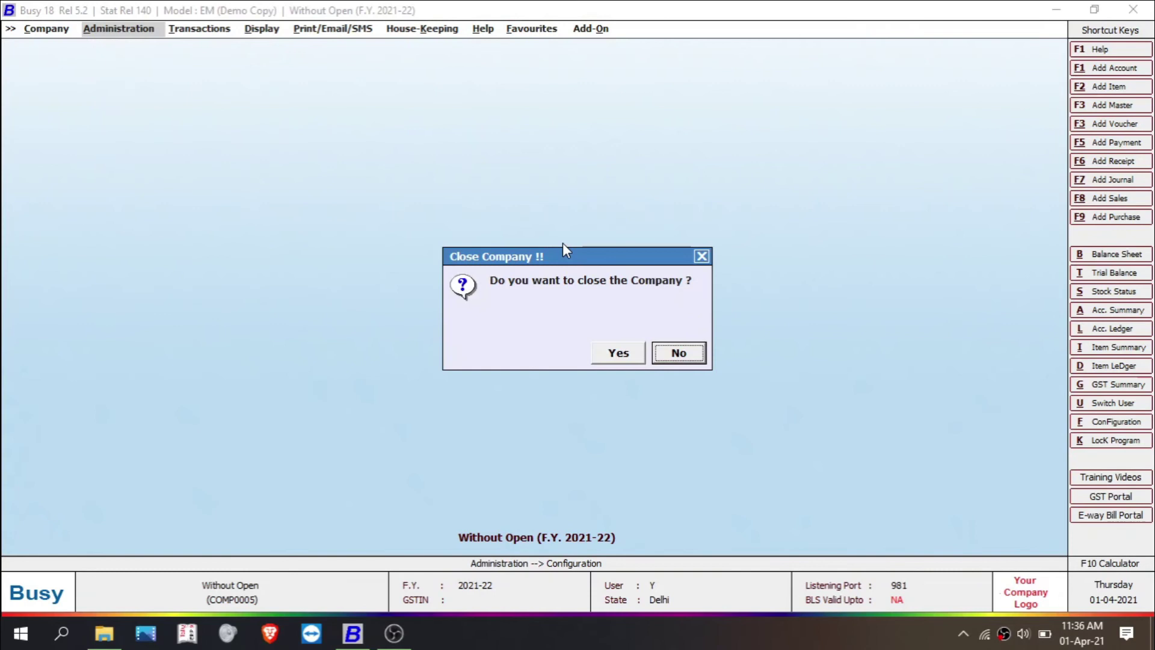
left_click(615, 359)
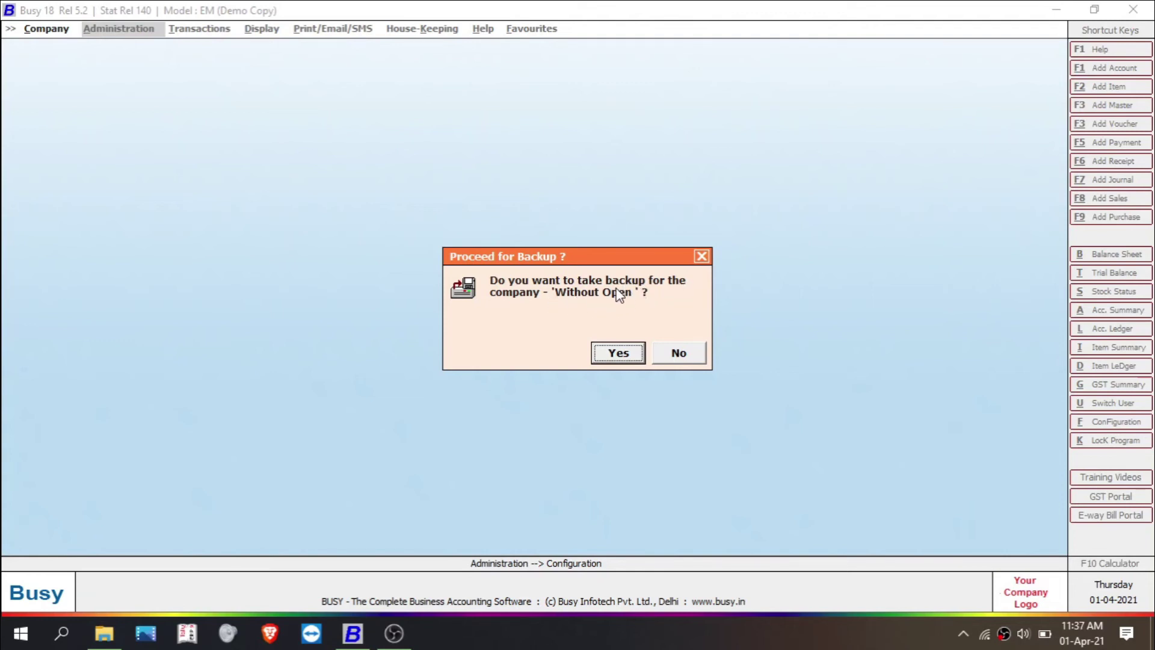
left_click(629, 356)
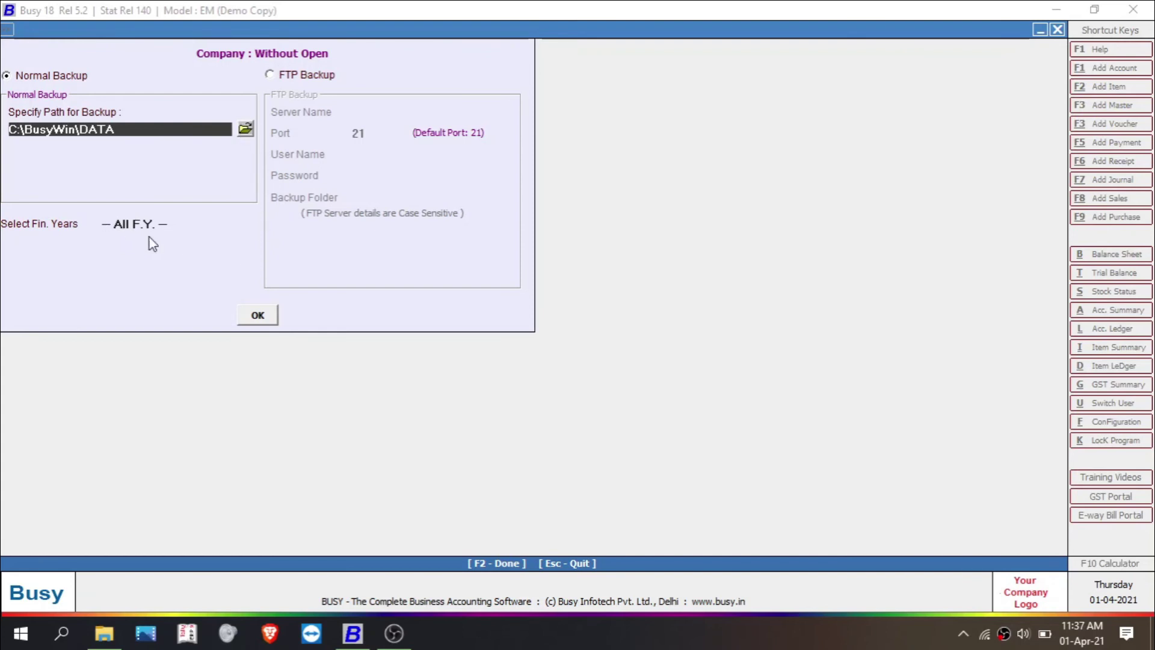
Step: Back up all financial years to C:\BusyWin\DATA, overwriting the existing backup and declining another copy
left_click(261, 317)
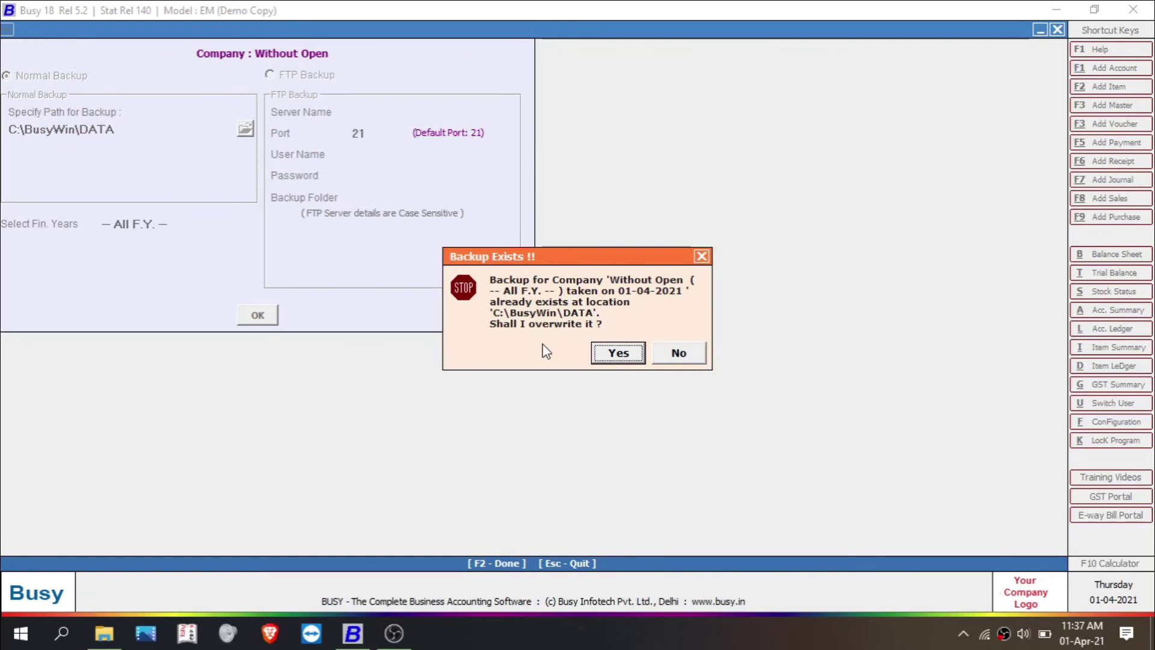
left_click(627, 354)
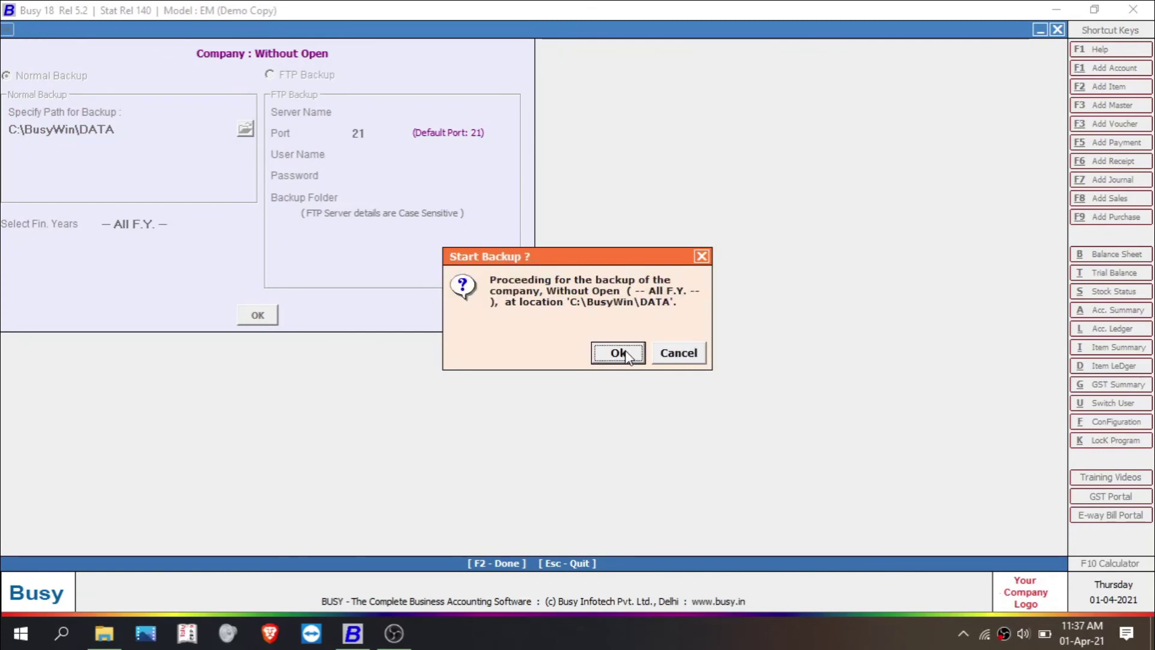
left_click(628, 355)
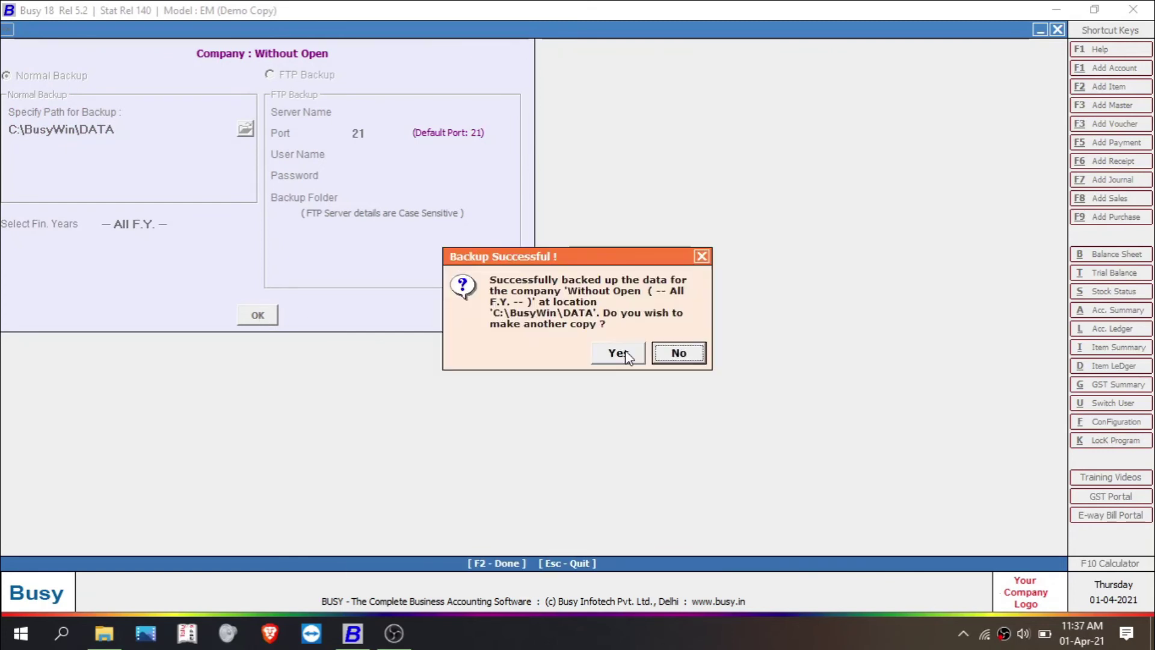
key("Return")
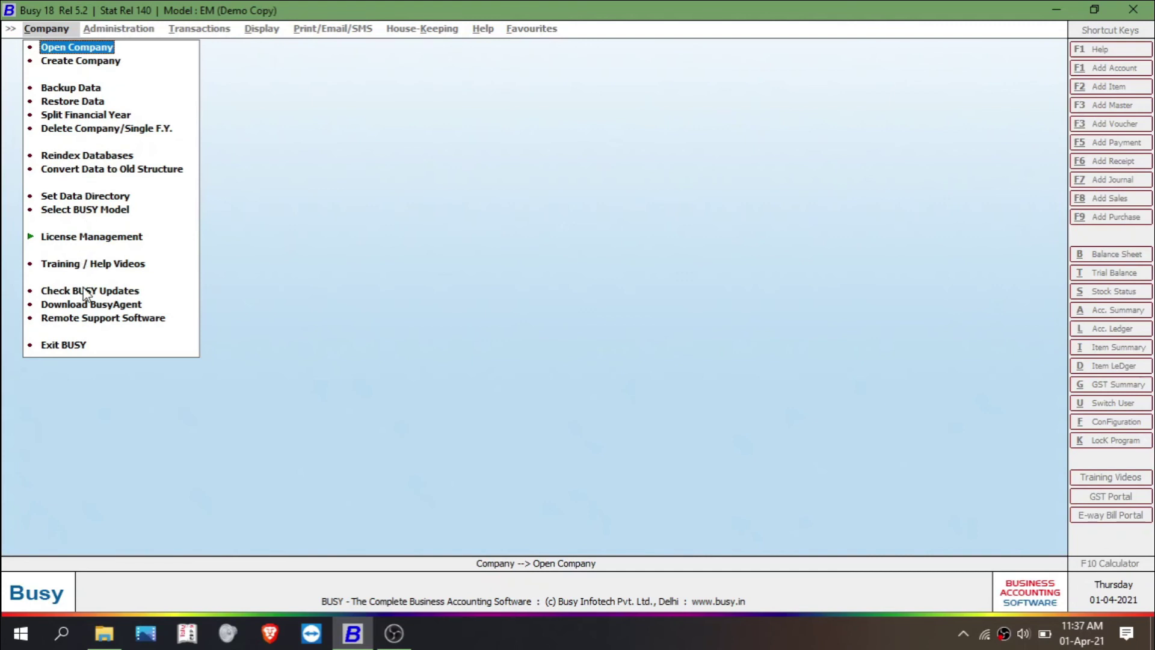
Step: Select the company Without Open for deletion and authorise it with the super user name and account password
left_click(93, 129)
double_click(91, 339)
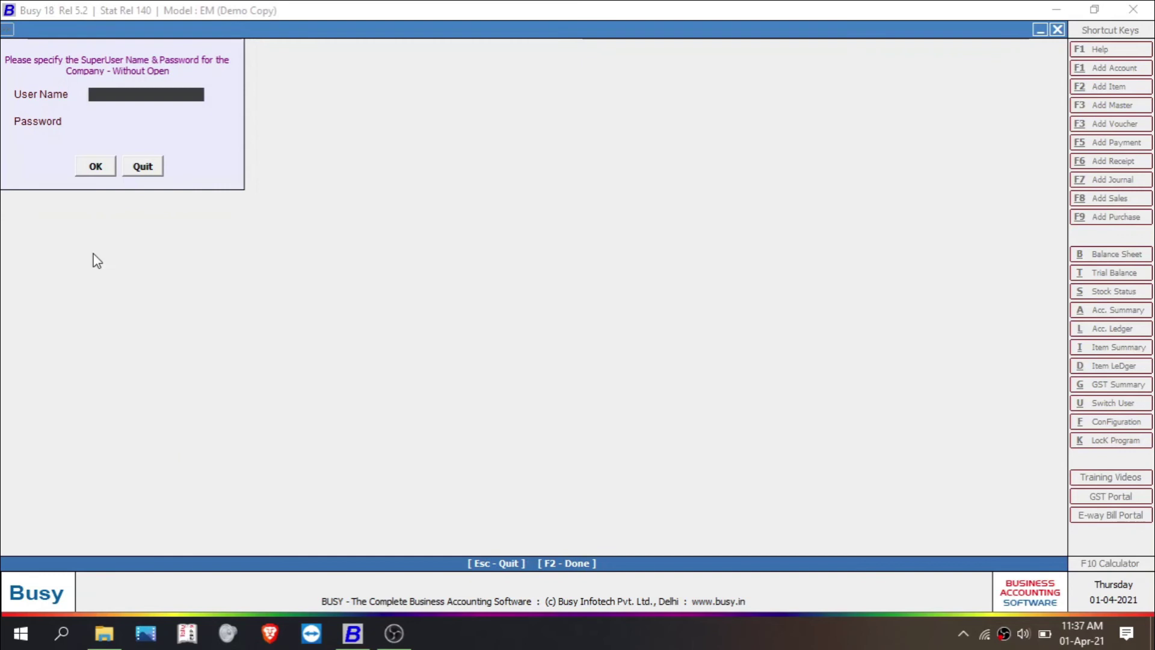
type("Y")
key("Return")
type("Y")
key("Return")
key("Return")
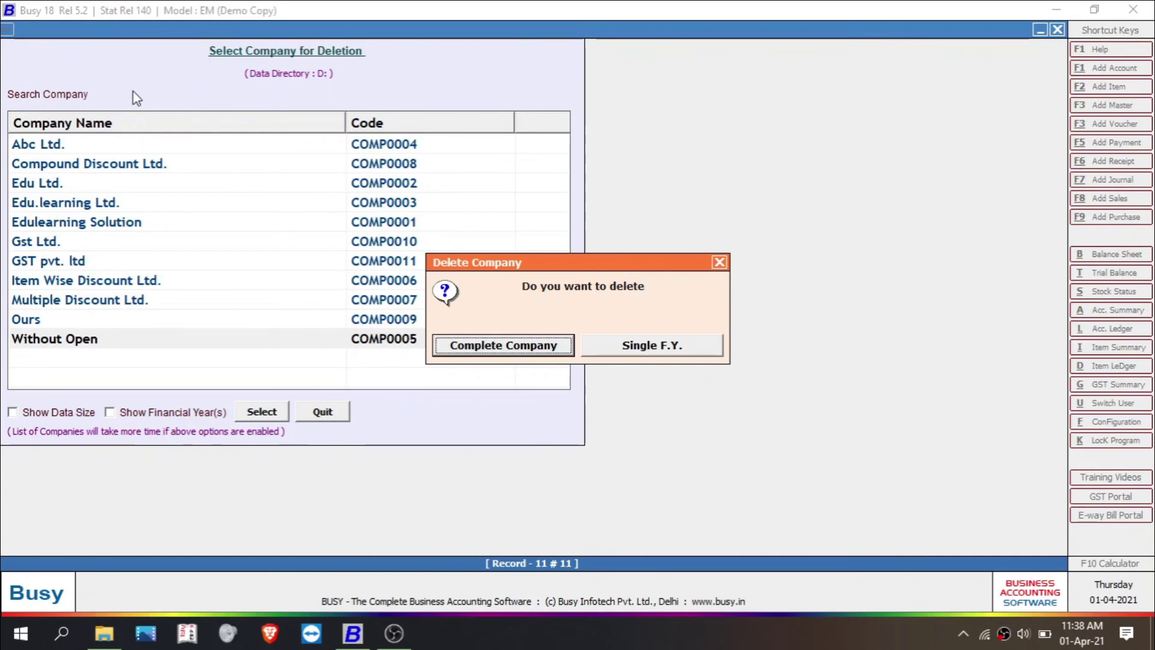
Step: Delete the complete company Without Open, confirm the deletion and dismiss the completion message
left_click(508, 349)
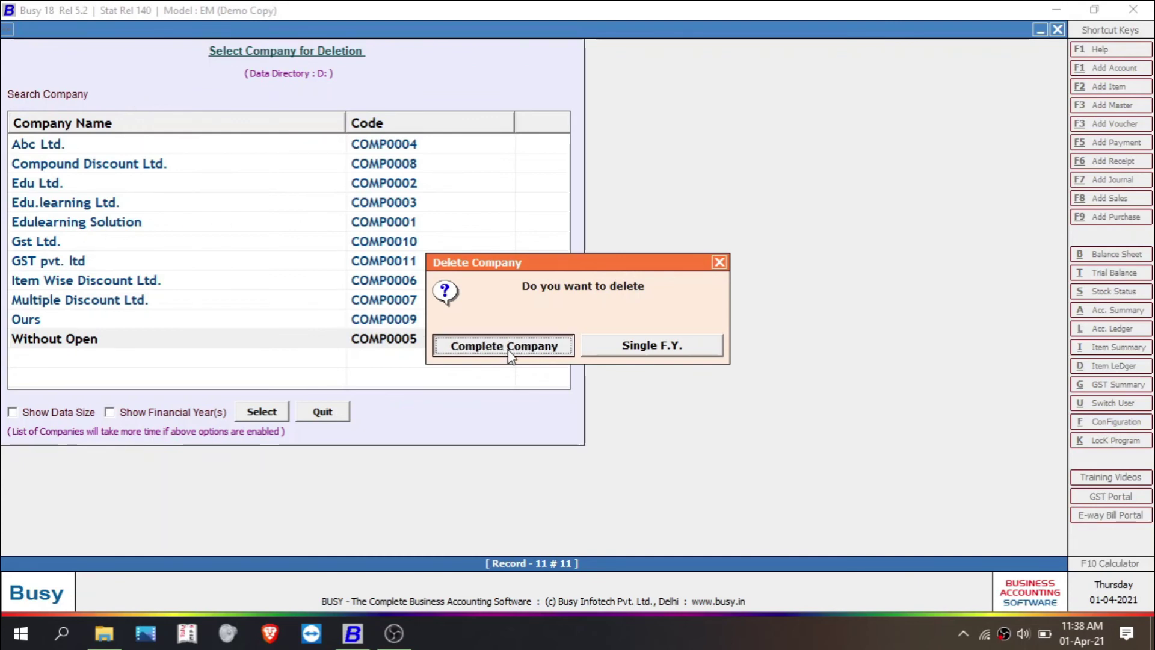
left_click(629, 358)
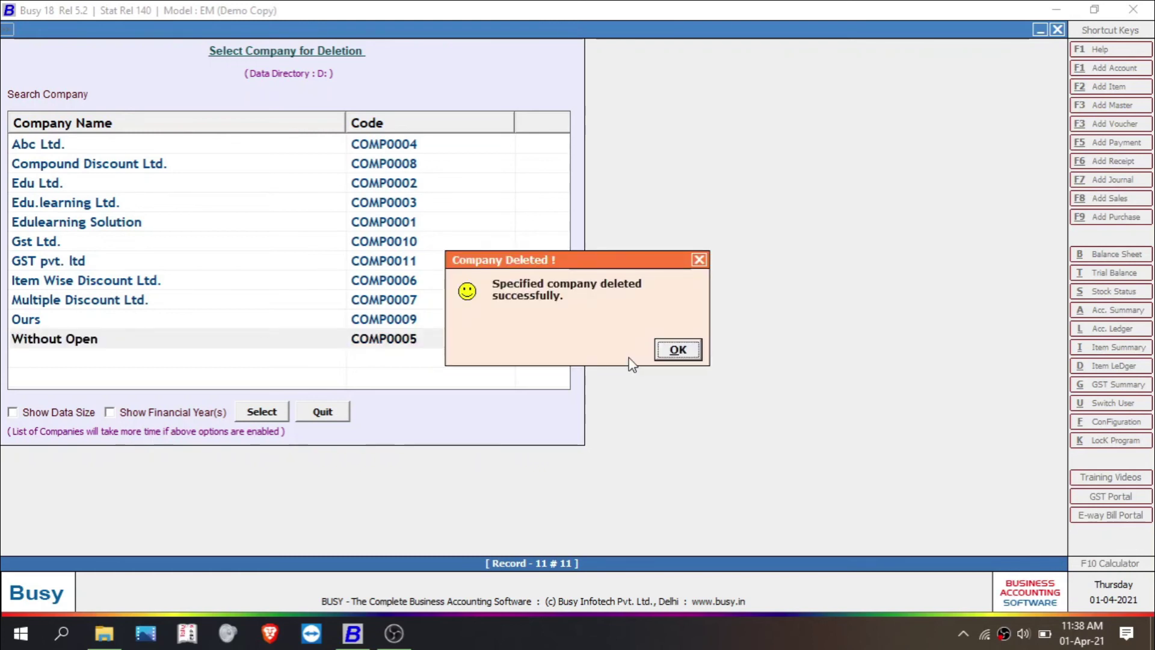
left_click(677, 355)
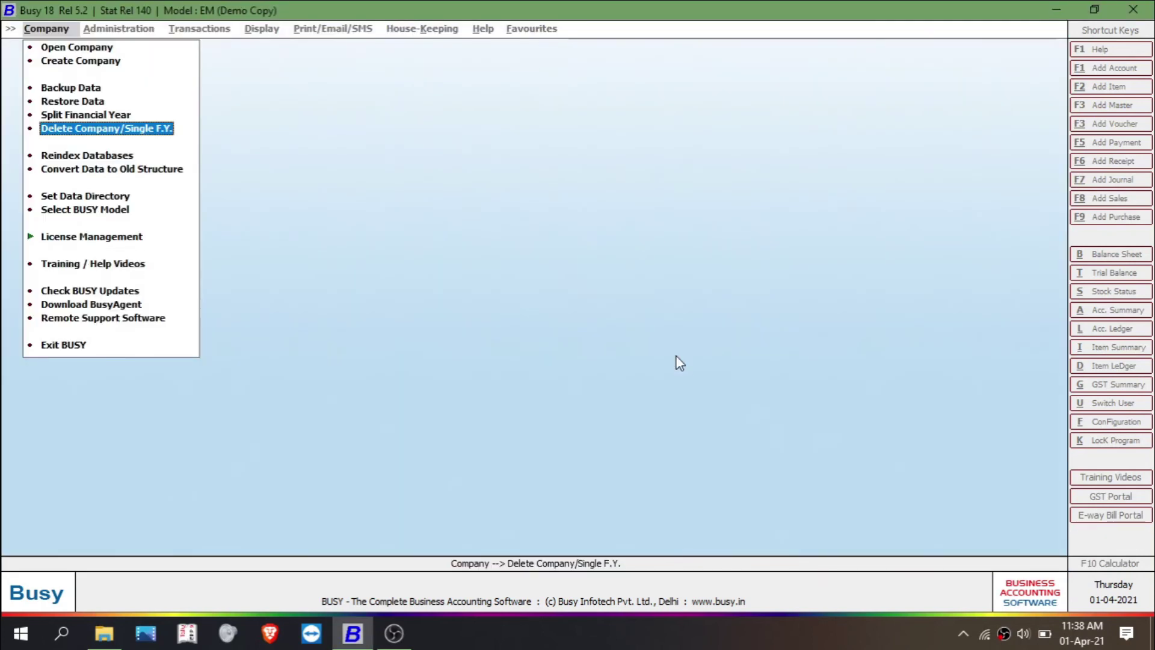
Step: Check the list of companies available to open for Without Open and leave the list
key("Up")
key("Up")
key("Up")
key("Up")
key("Up")
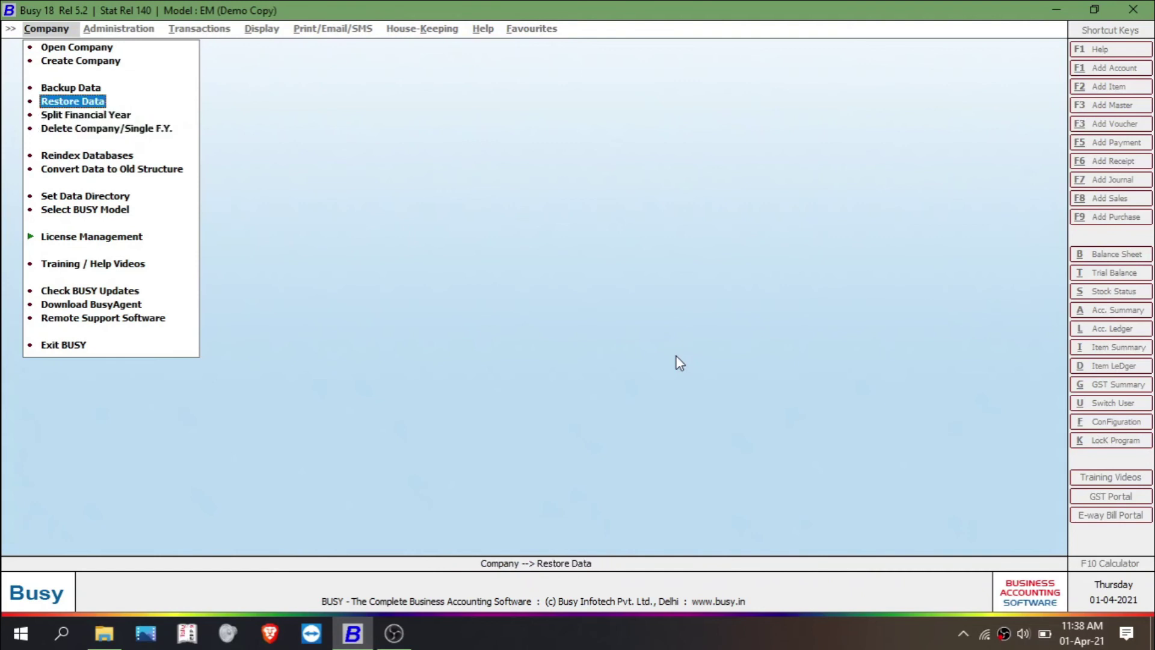
key("Return")
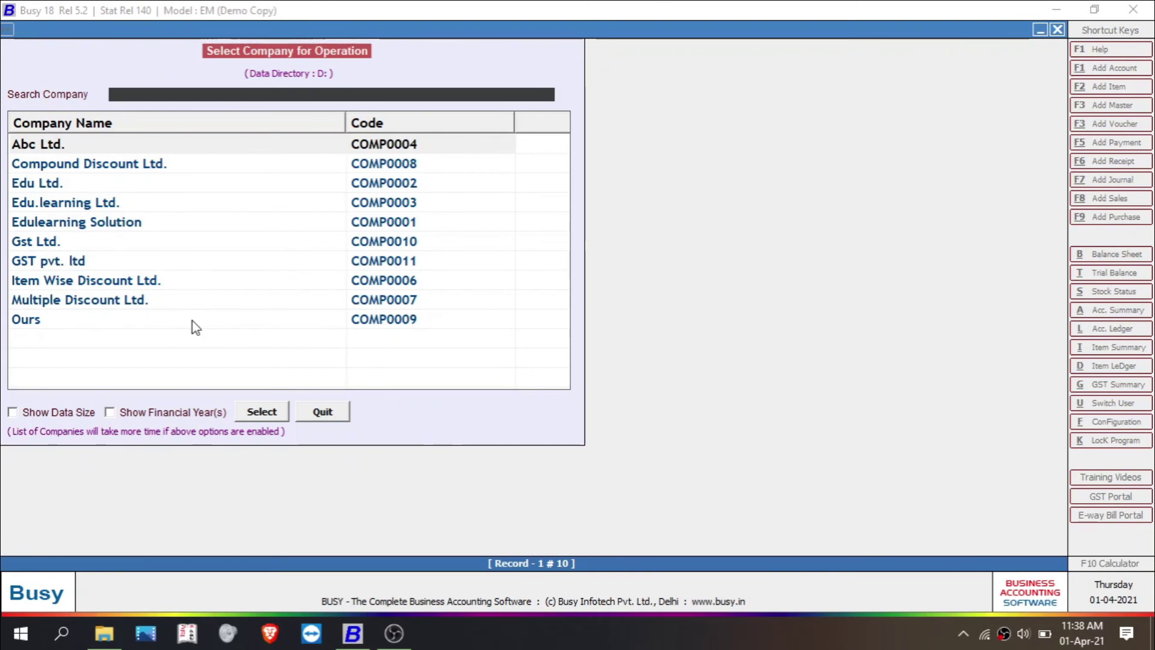
key("Escape")
Step: Start a normal backup restoration and set the path for restoration to C:\BusyWin\DATA
key("Down")
key("Down")
key("Down")
key("Down")
key("Down")
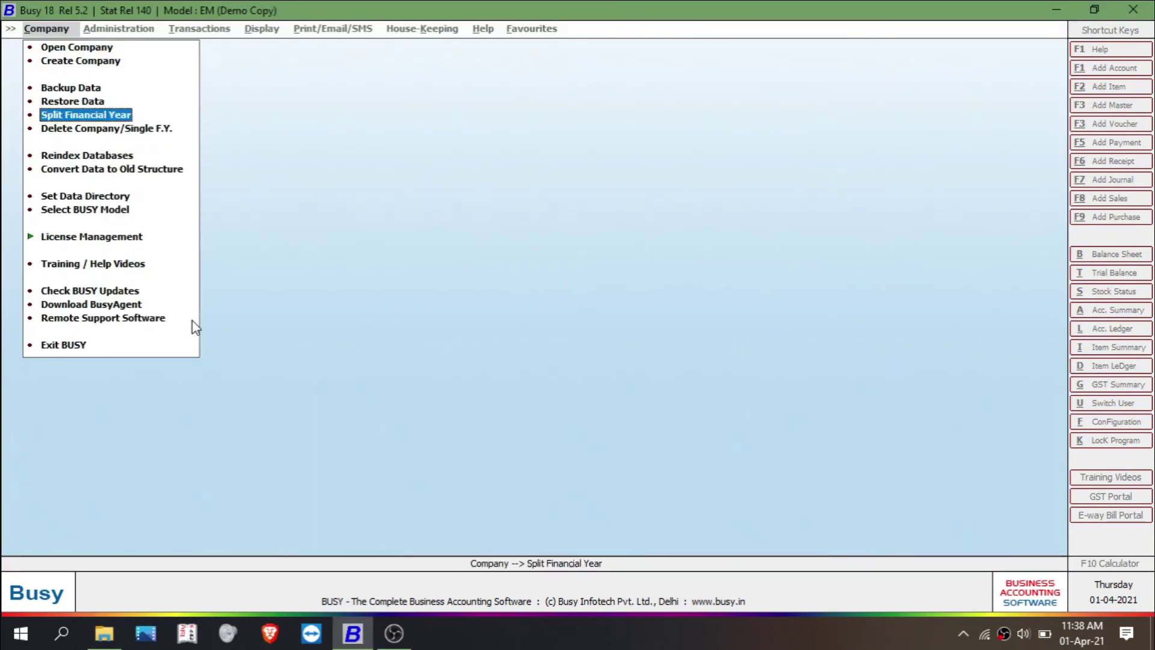
key("Up")
key("Up")
key("Return")
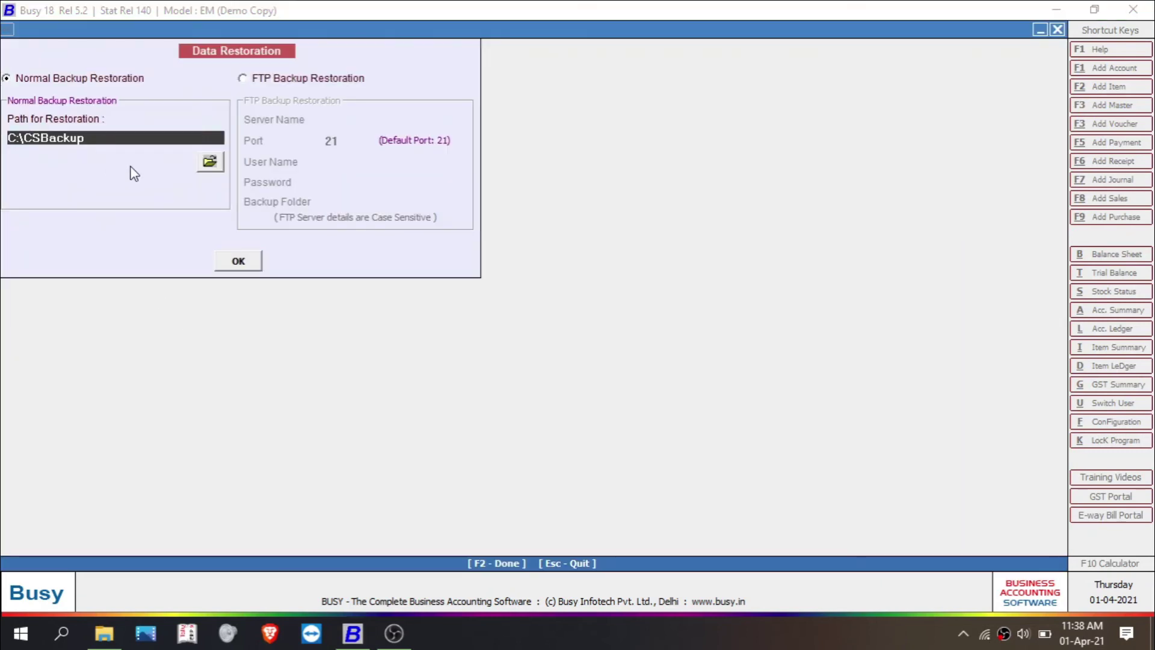
left_click(214, 164)
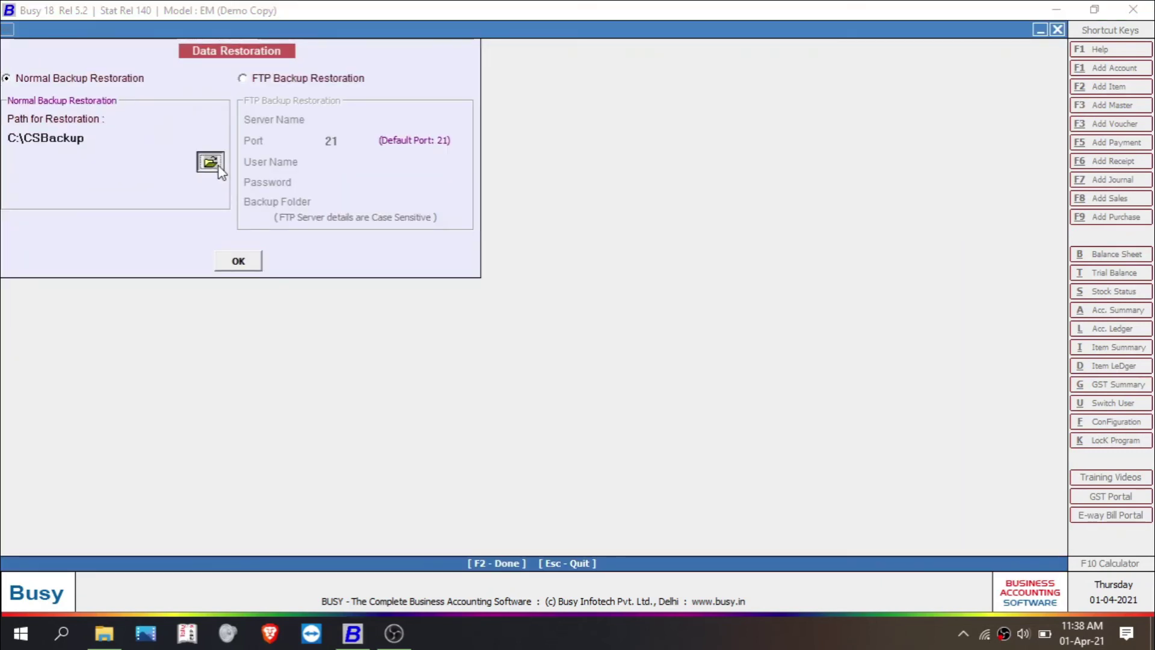
double_click(559, 359)
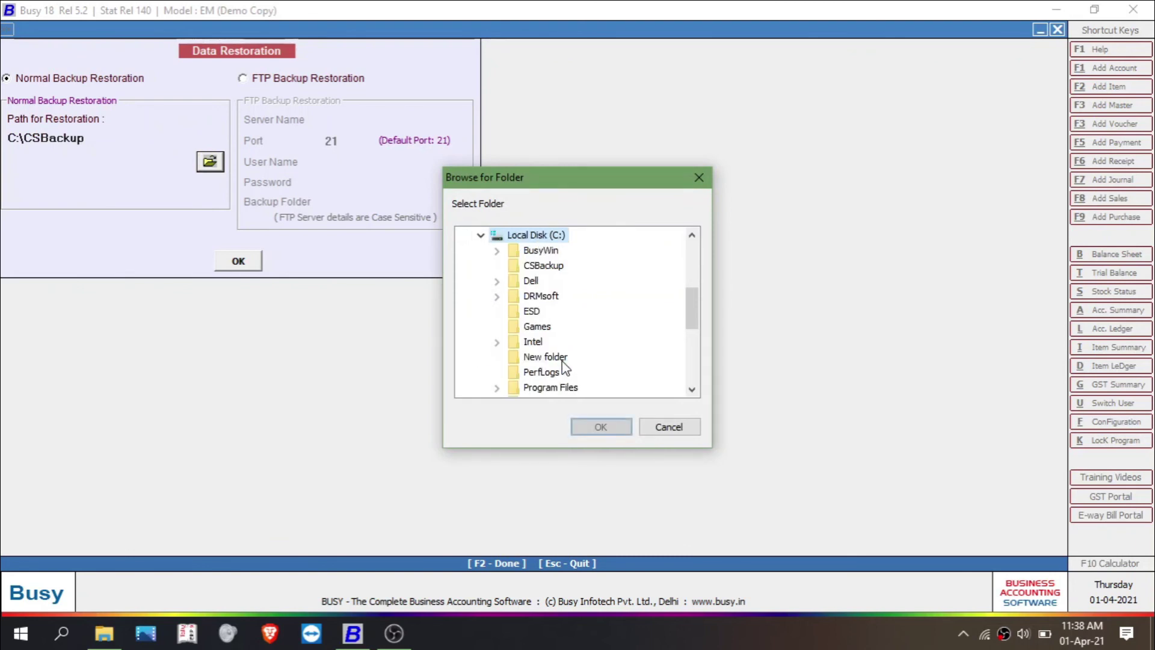
double_click(547, 394)
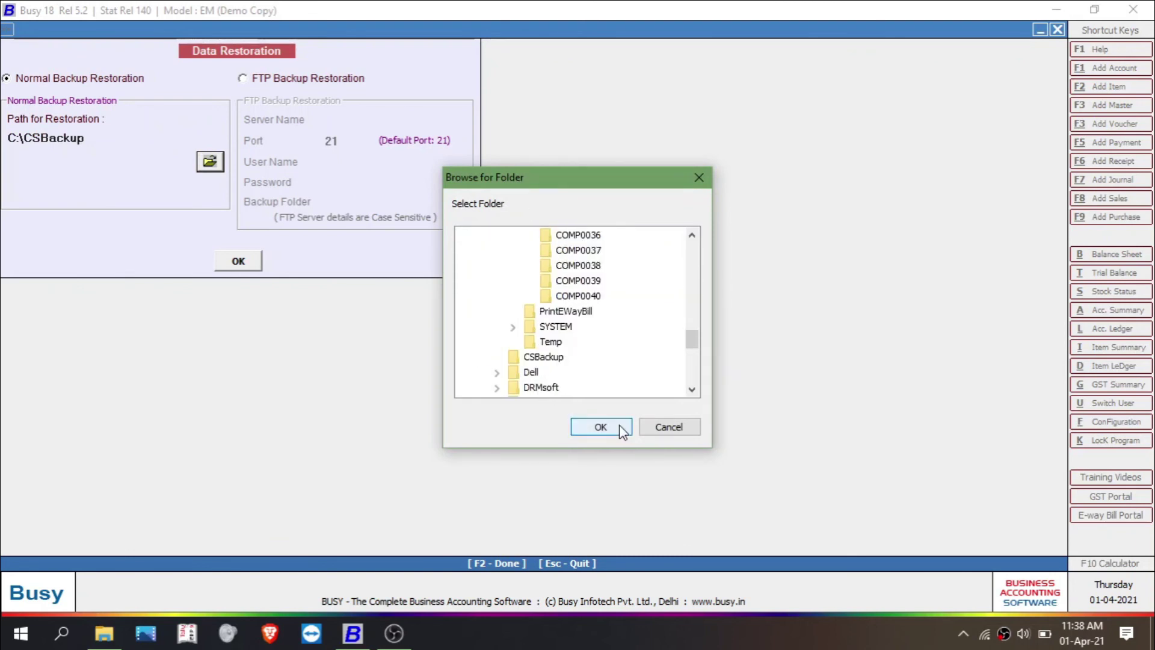
left_click(619, 427)
Step: Restore the all-financial-years backup of Without Open, accept the confirmations and leave data restoration
left_click(252, 261)
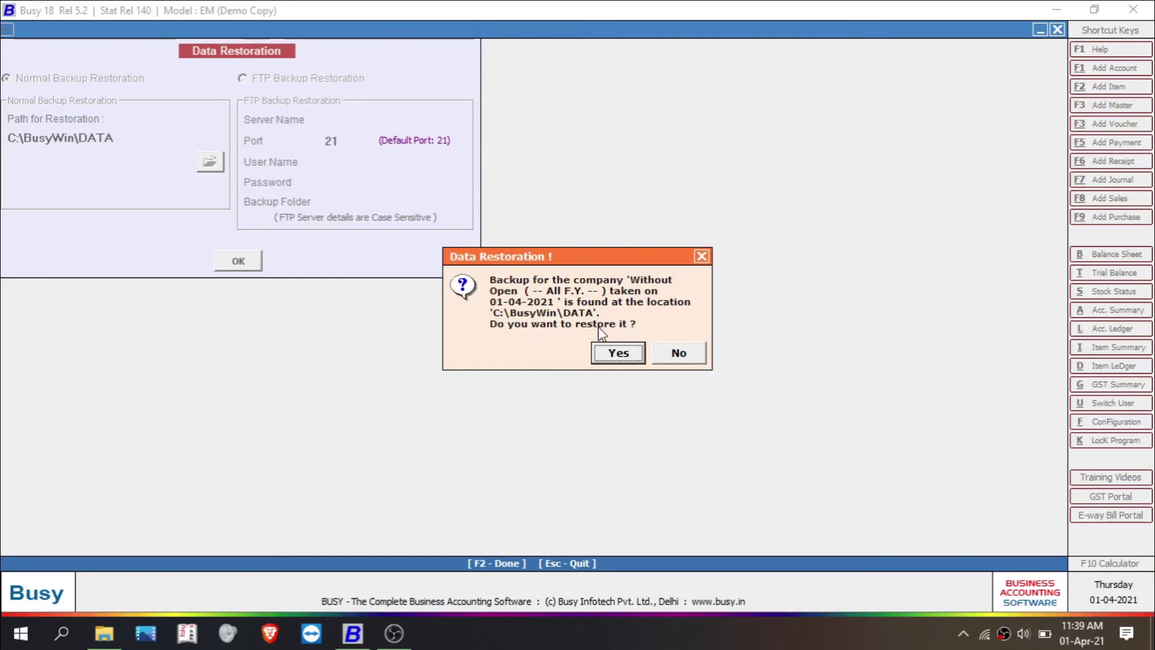
left_click(622, 356)
left_click(619, 355)
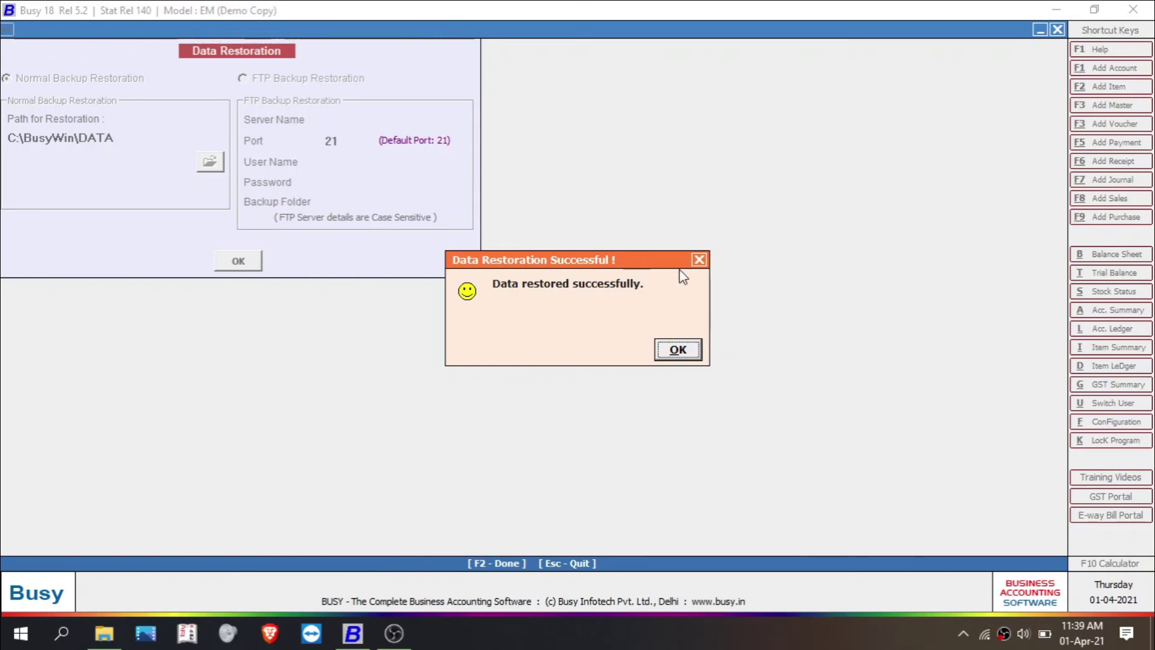
left_click(676, 349)
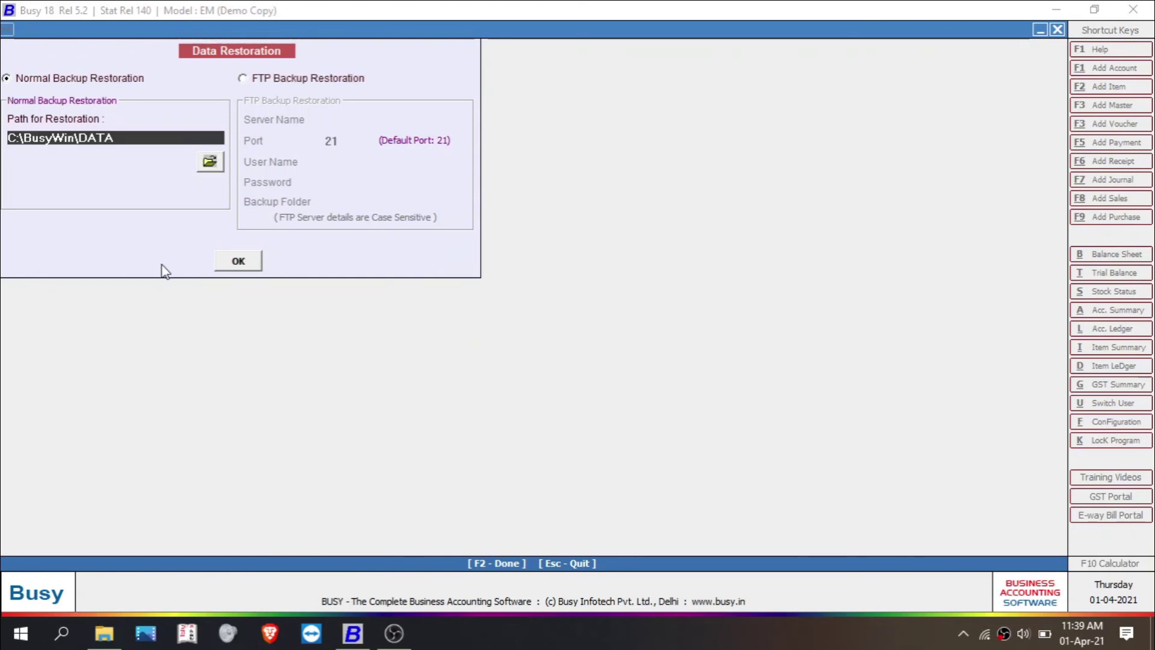
key("Escape")
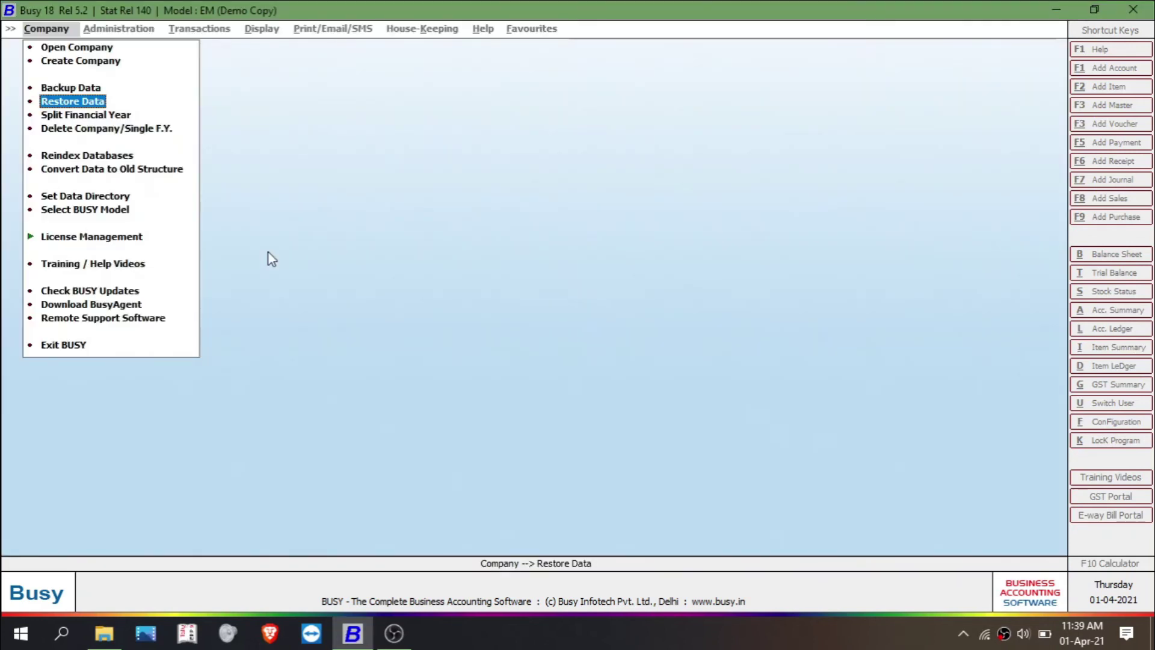
Step: Check that Without Open can be selected from the list of companies, and back out of its login
left_click(88, 48)
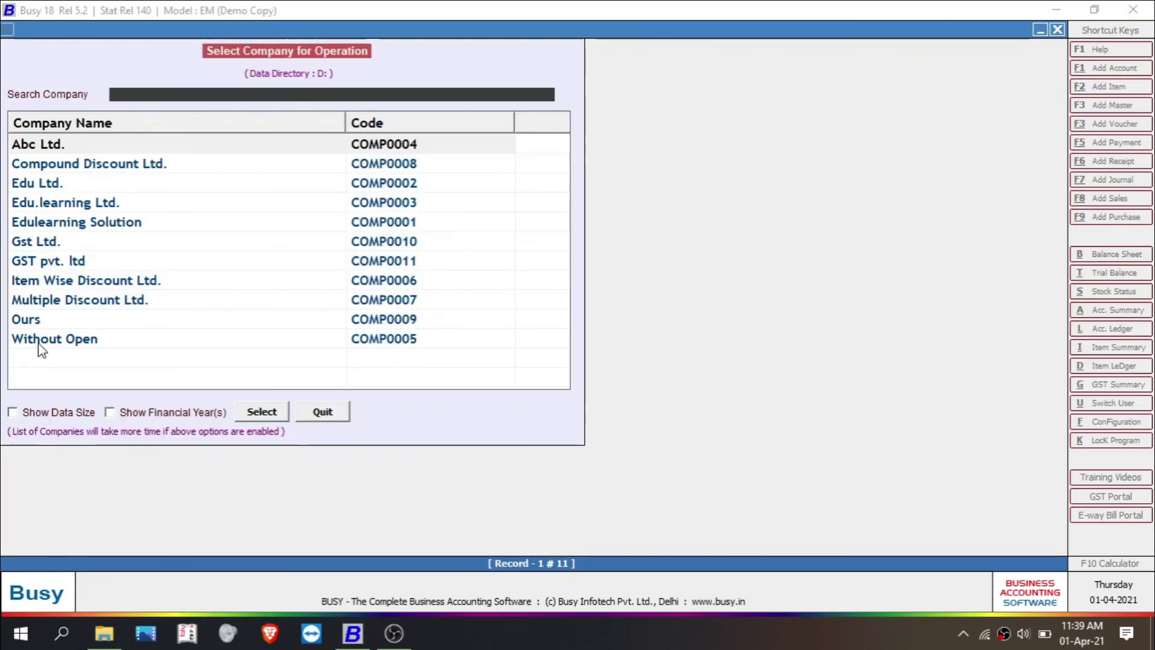
double_click(390, 338)
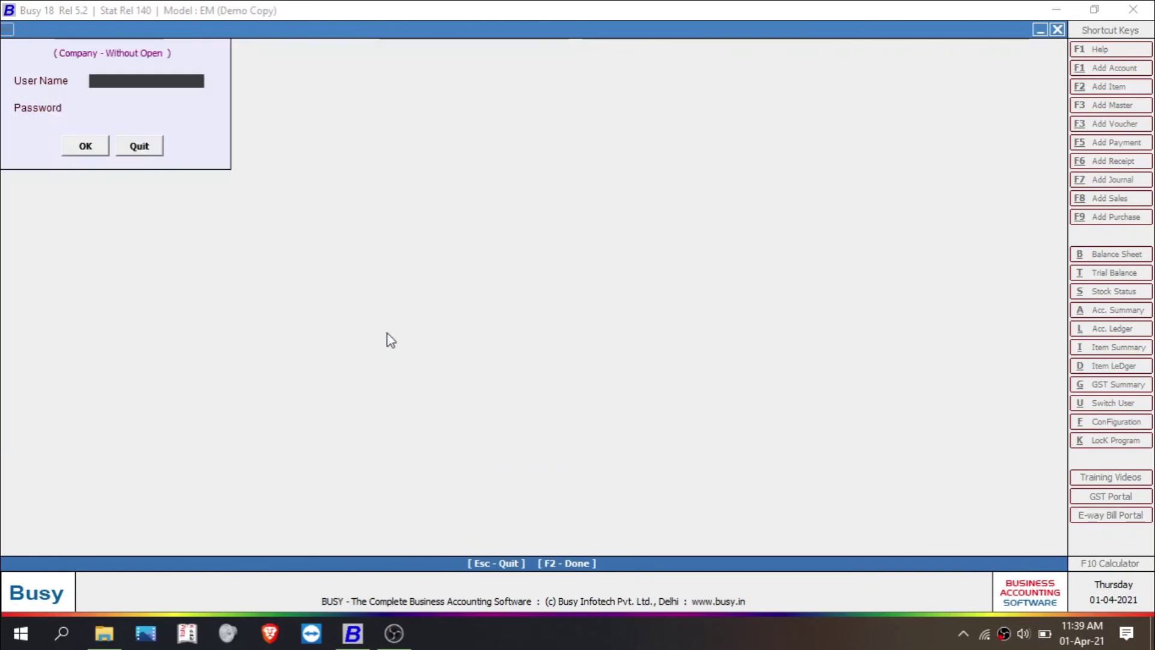
key("Escape")
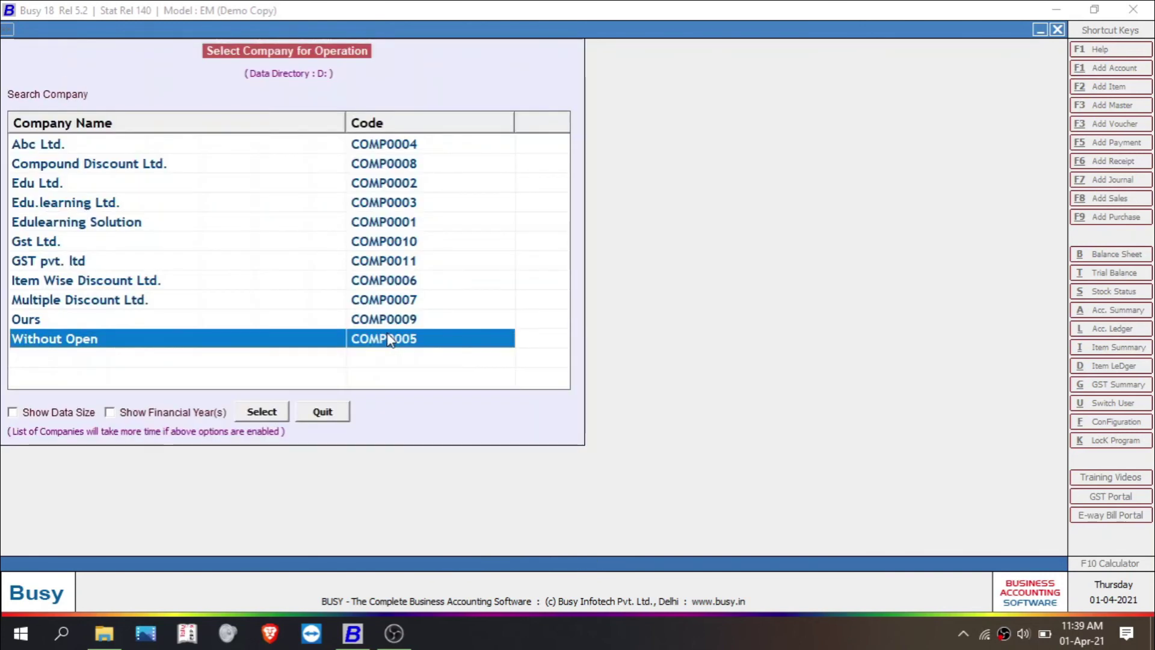